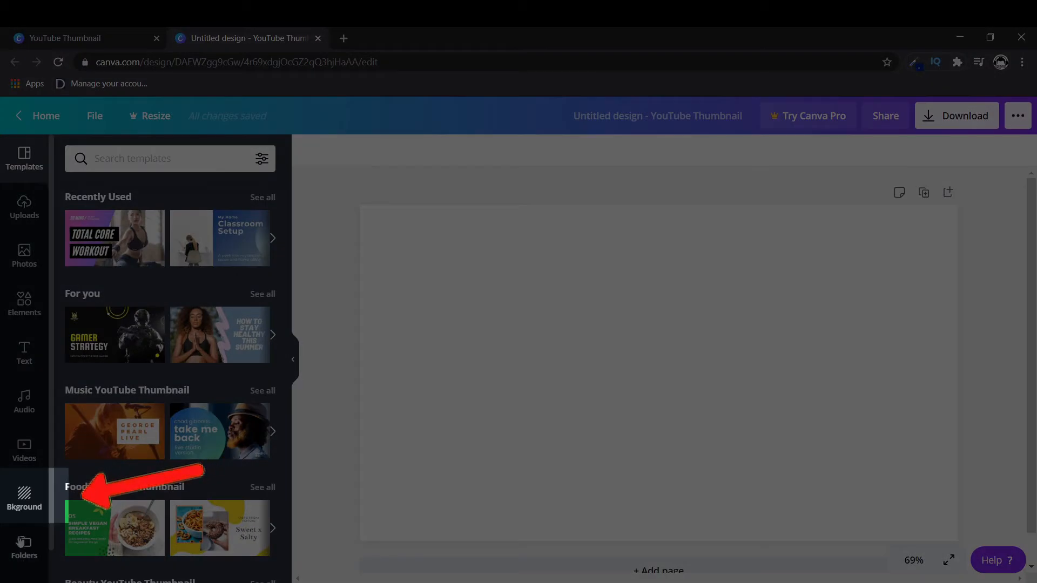
Set the page background to a solid blue colour.
left_click(25, 497)
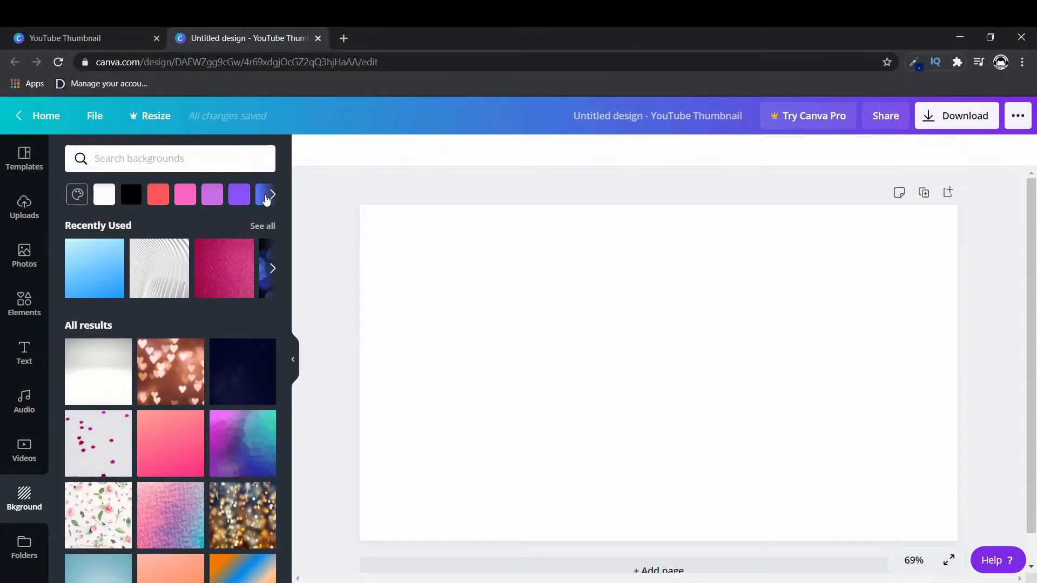
left_click(267, 195)
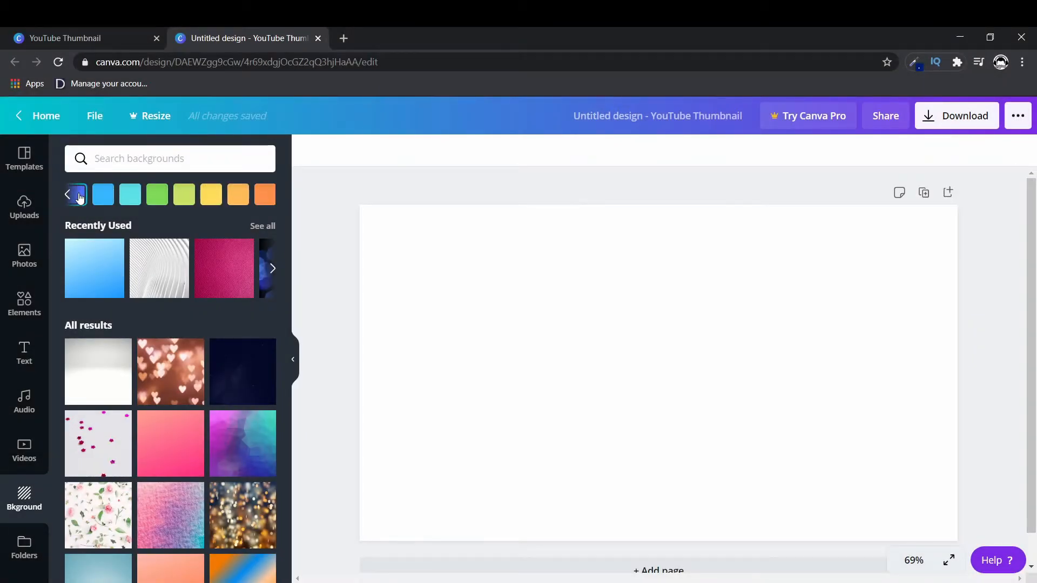
left_click(108, 195)
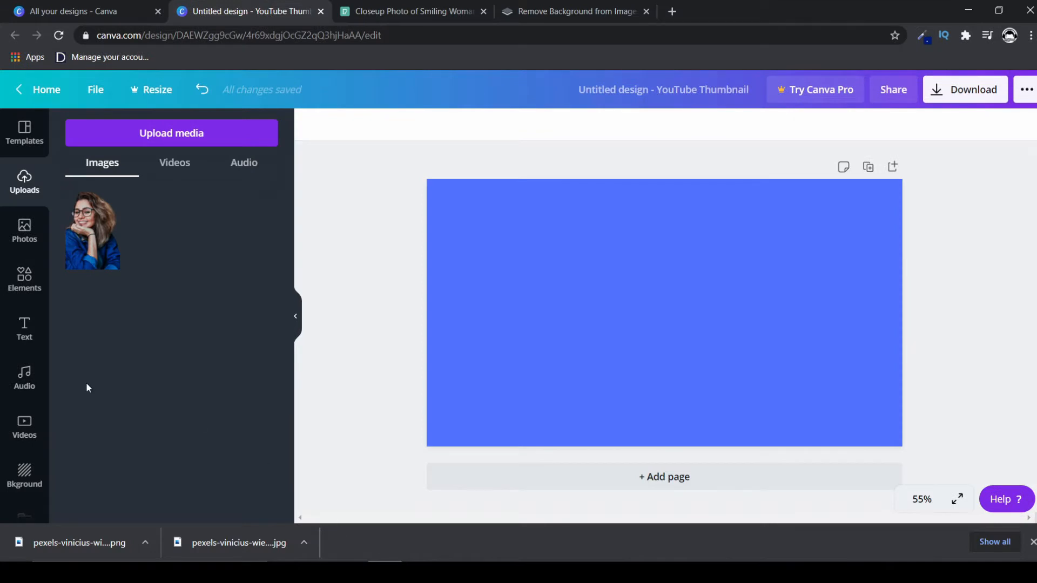
Insert the uploaded cut-out photo of the woman with glasses onto the page.
left_click(25, 235)
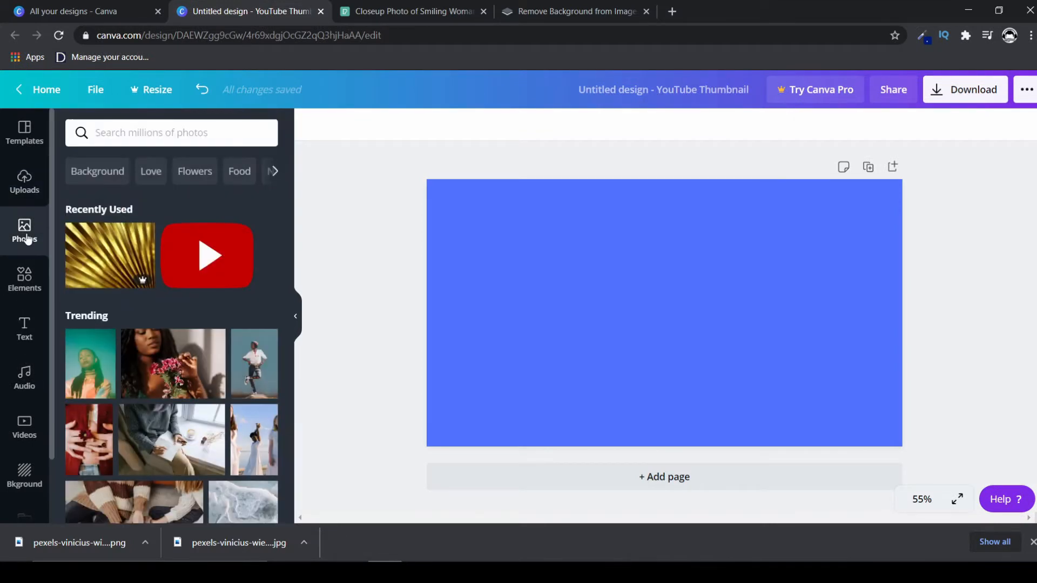
scroll(23, 261, "down", 4)
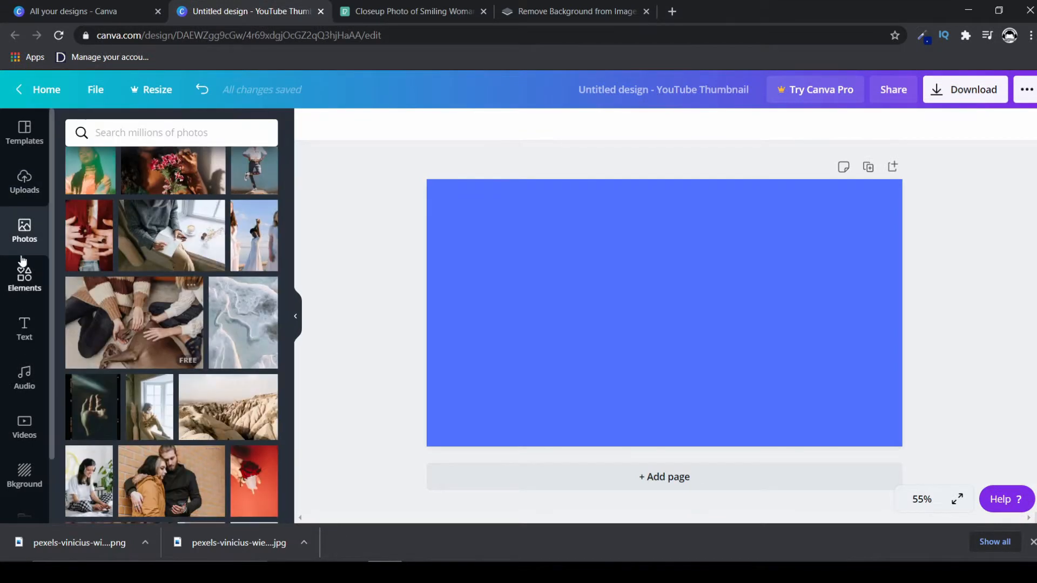
left_click(26, 182)
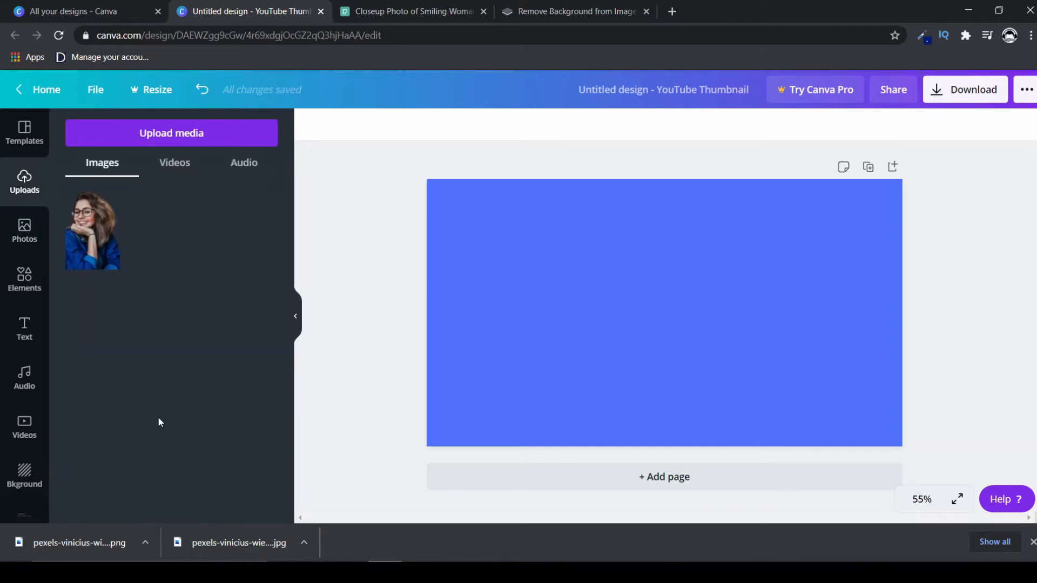
left_click(103, 246)
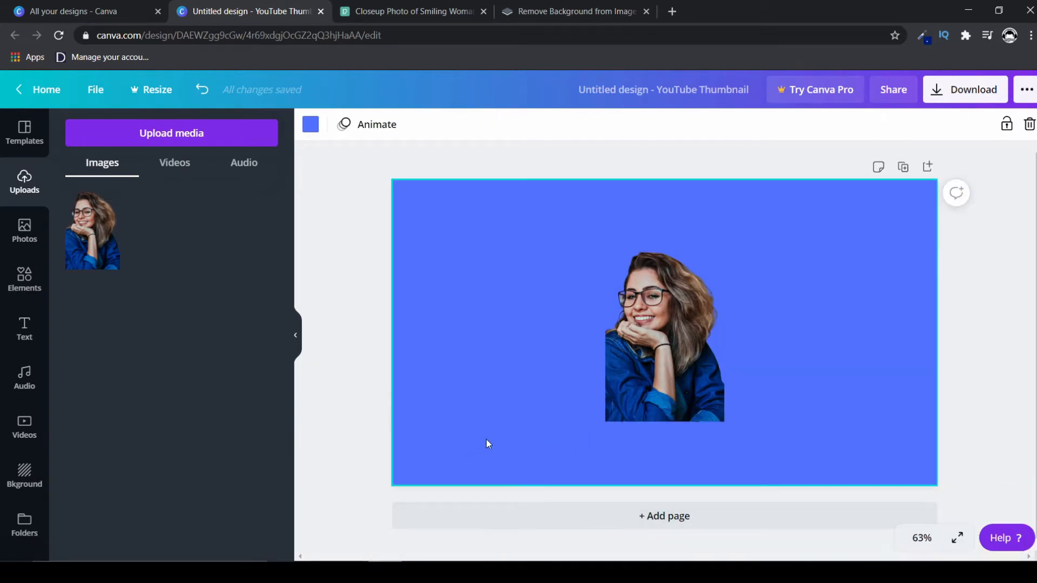
Enlarge the portrait and flip it horizontally, placing it against the right side of the page.
left_click(650, 377)
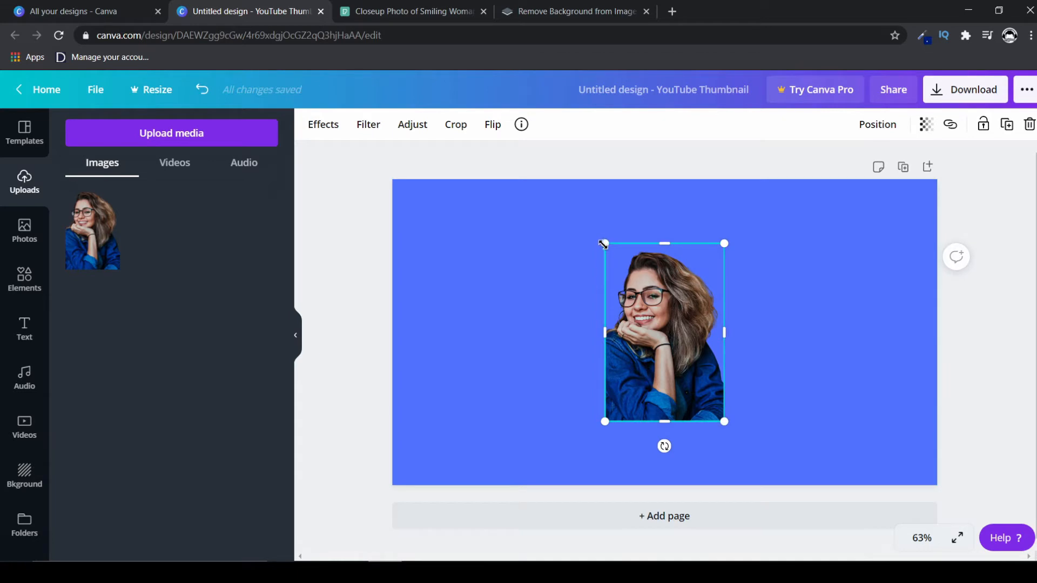
left_click_drag(603, 242, 538, 208)
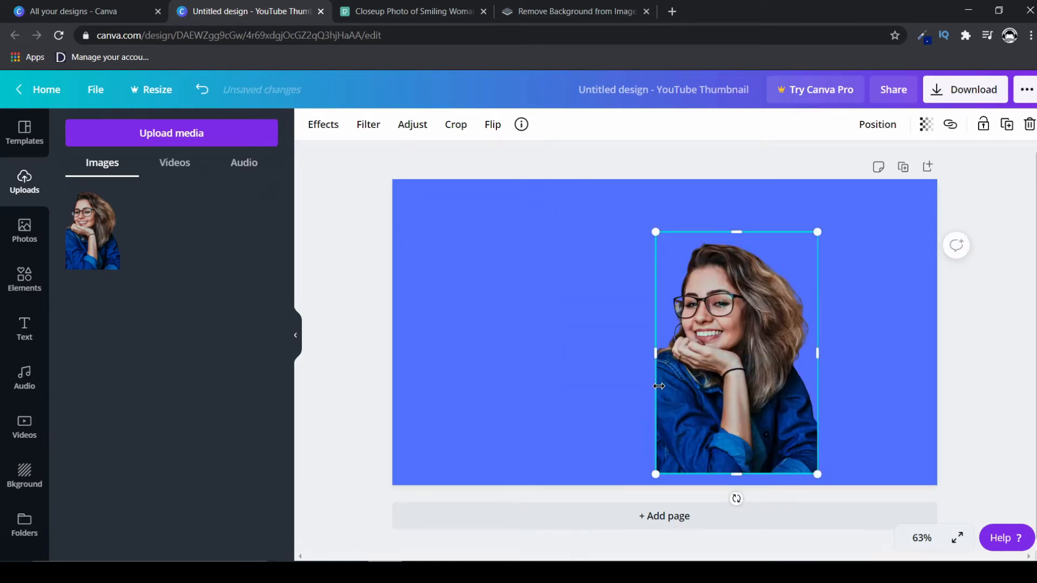
left_click(493, 125)
left_click(536, 161)
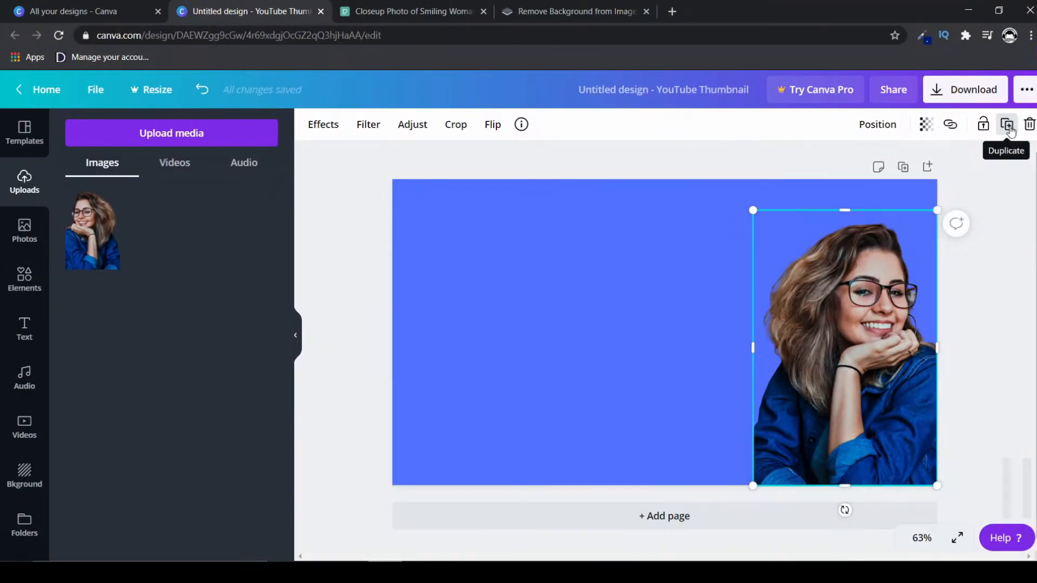
Duplicate the portrait with the copy on the page's left side, and enlarge the right-hand portrait slightly.
left_click(942, 114)
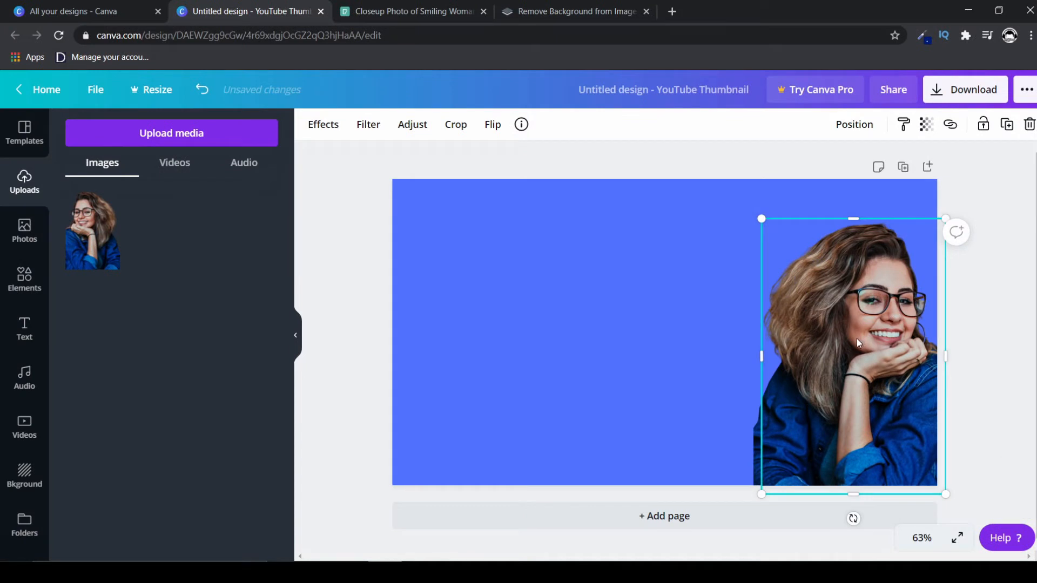
left_click_drag(852, 340, 487, 327)
left_click(837, 333)
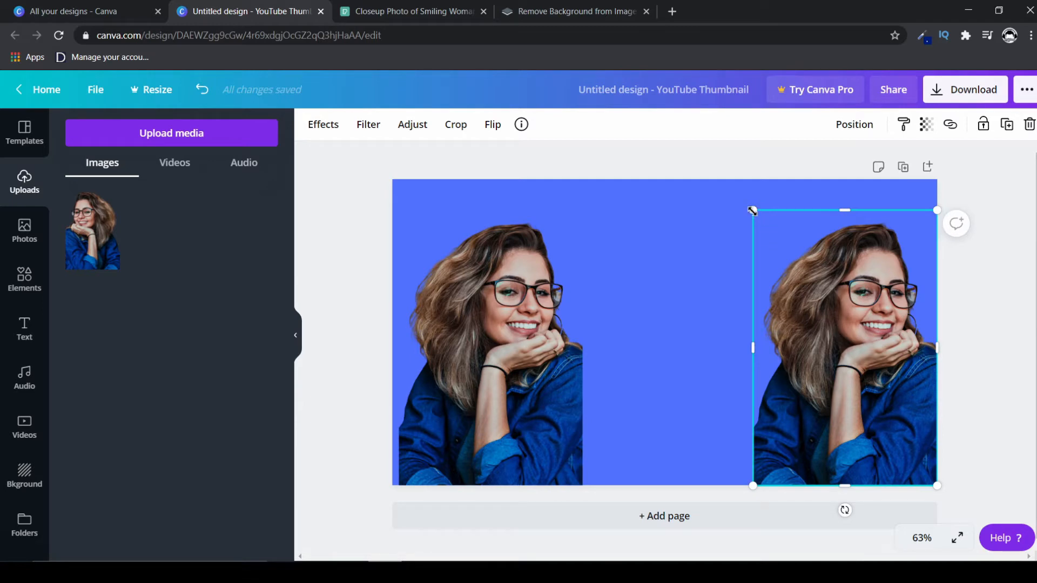
left_click_drag(752, 210, 742, 195)
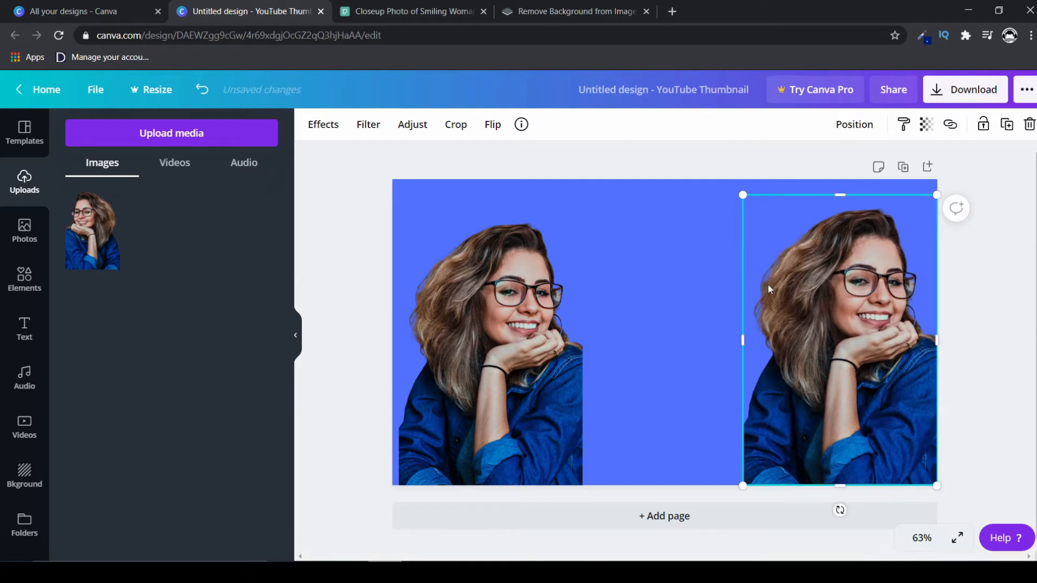
Apply the Cherry Duotone effect to the right-hand portrait.
left_click(327, 128)
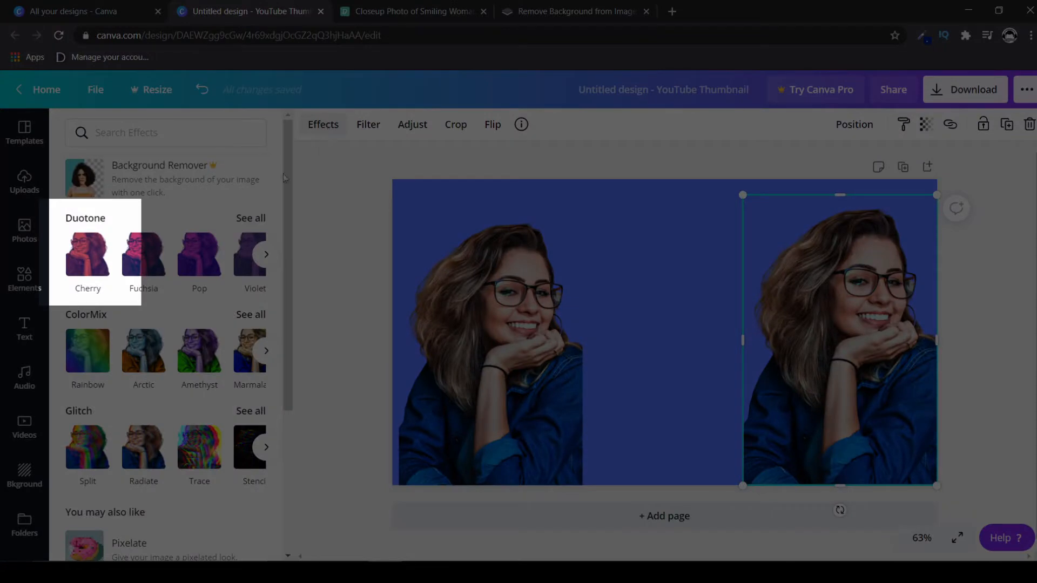
left_click(102, 249)
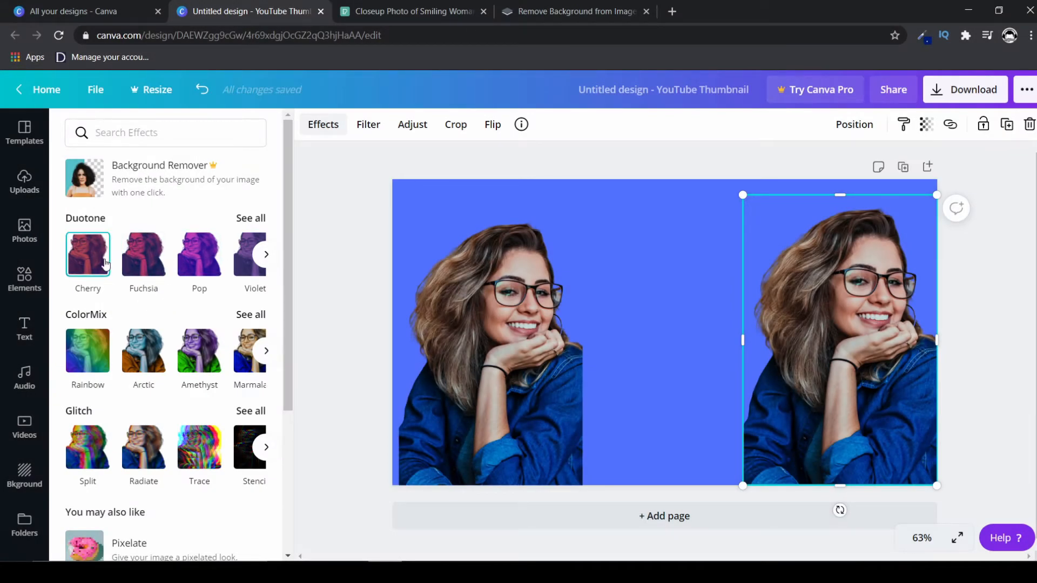
left_click(104, 263)
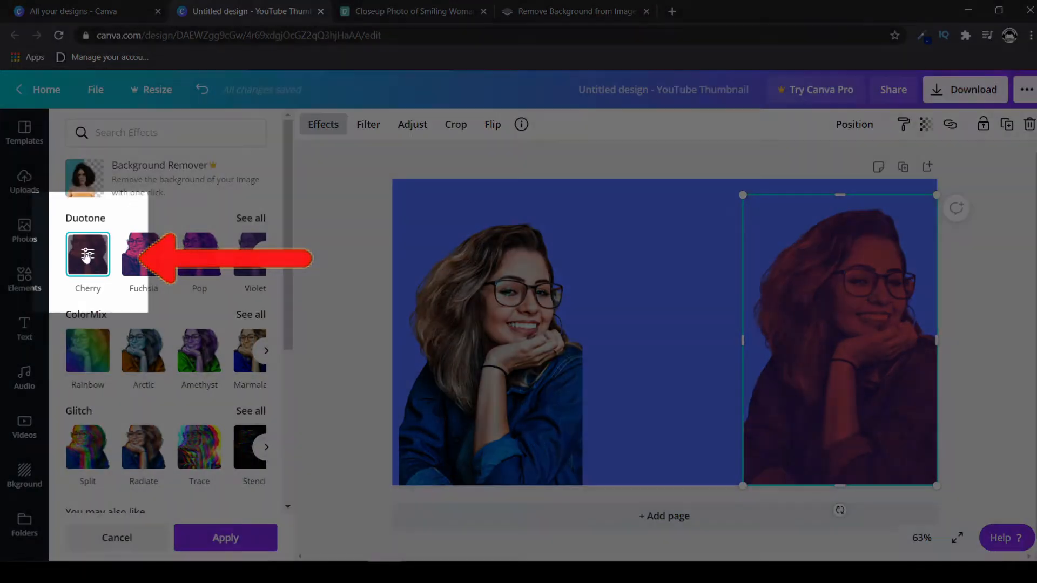
Set both the Highlights and Shadows colours of the portrait's Duotone effect to white.
left_click(89, 261)
left_click(269, 180)
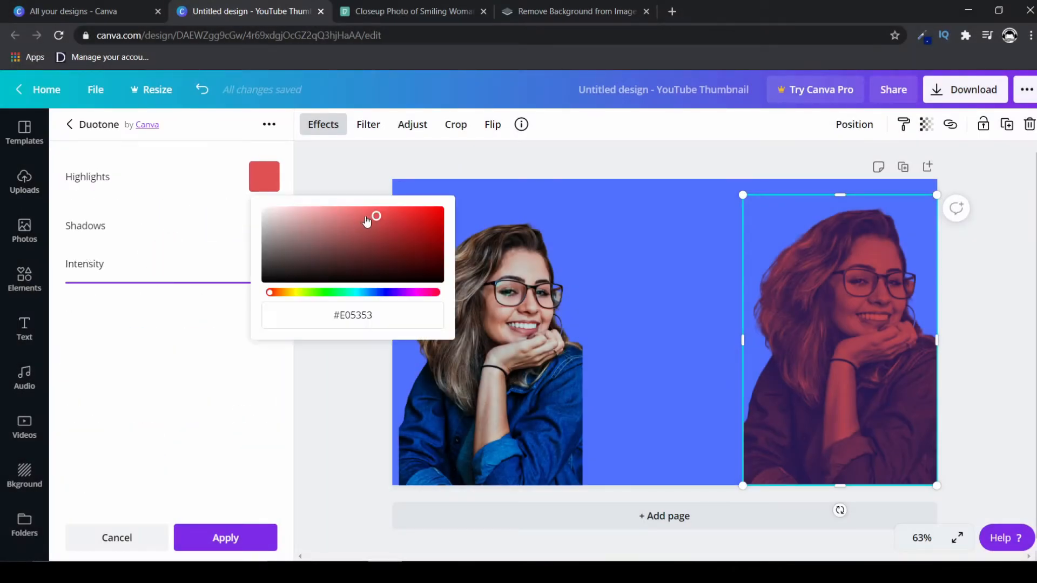
left_click_drag(372, 221, 225, 204)
left_click(185, 206)
left_click(264, 229)
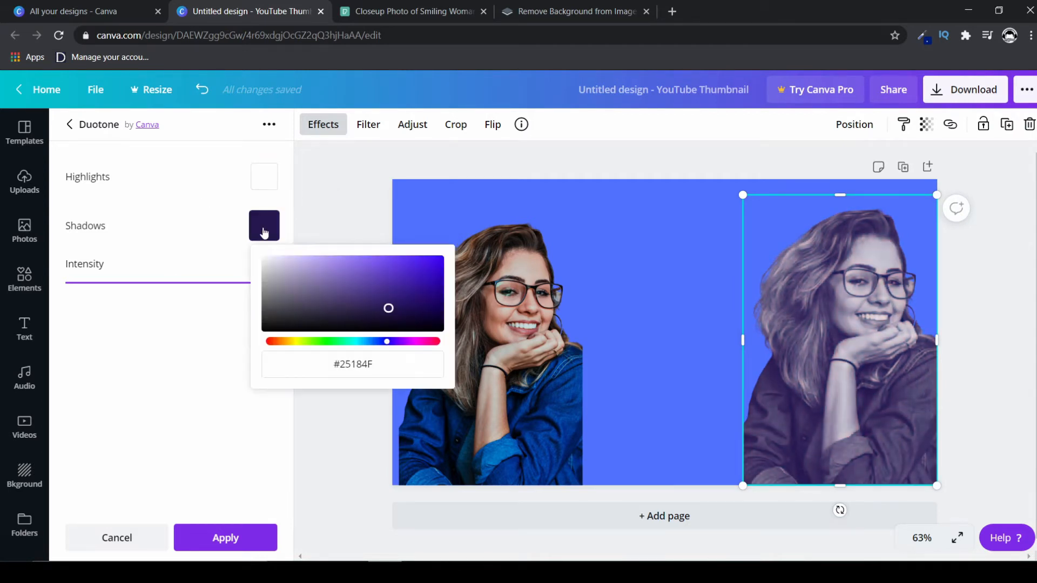
left_click_drag(387, 312, 256, 254)
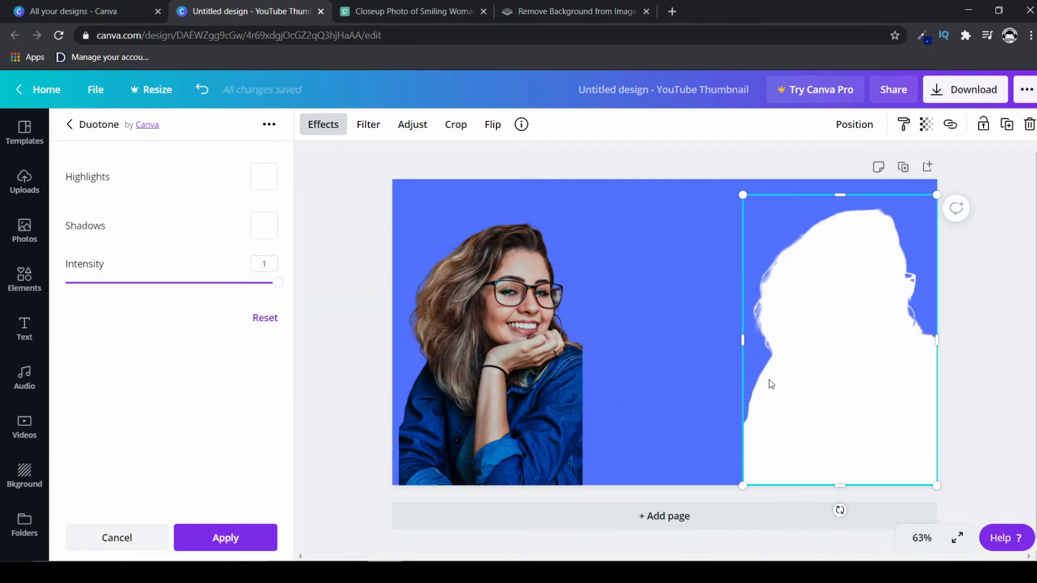
Centre the full-colour portrait over the white silhouette and group the two images.
left_click(505, 409)
left_click_drag(504, 408, 850, 404)
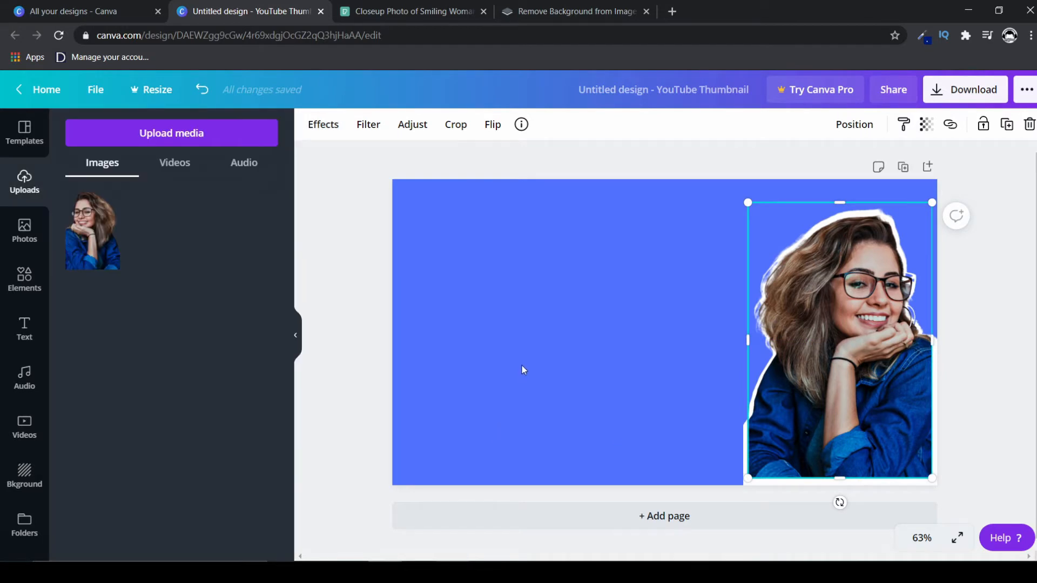
left_click(522, 364)
left_click_drag(538, 360, 837, 356)
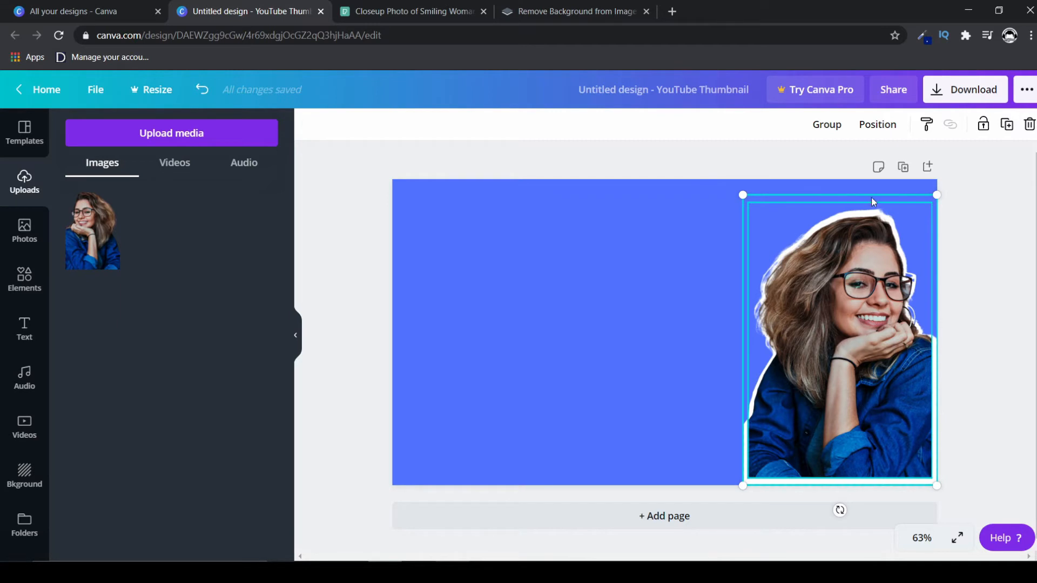
left_click(826, 125)
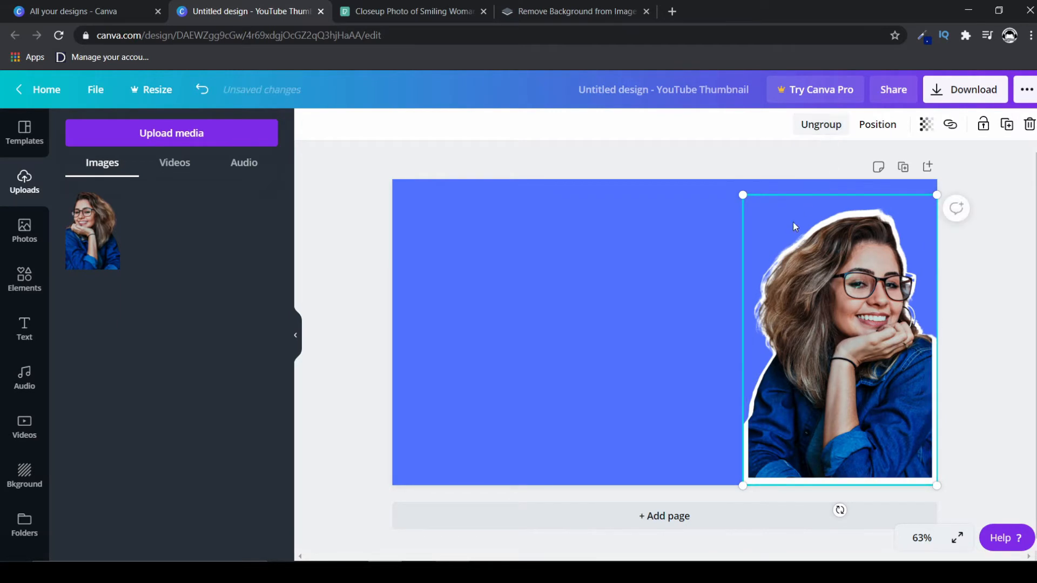
Enlarge the grouped portrait to about 504 by 756 and place it at the page's right edge.
left_click_drag(790, 278, 716, 293)
left_click_drag(647, 201, 634, 195)
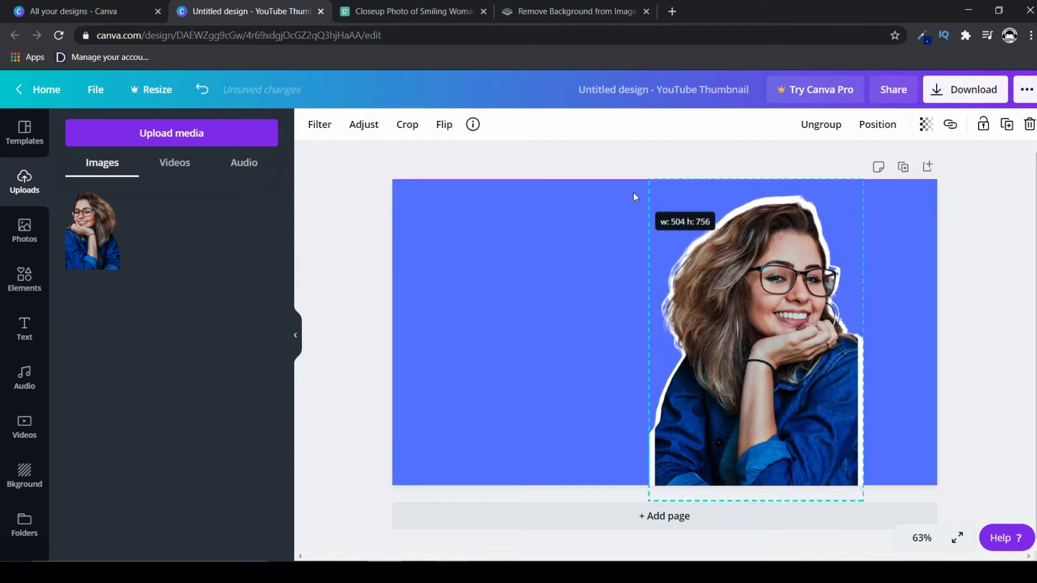
left_click_drag(712, 276, 786, 275)
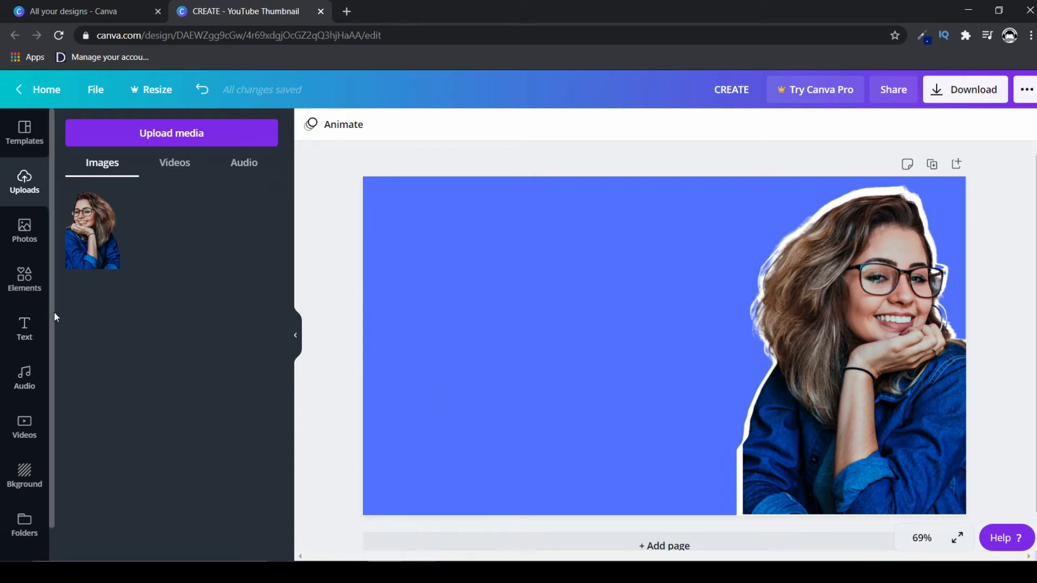
Add the text "Create" to the upper left part of the page, enlarged to about size 96.1.
key("t")
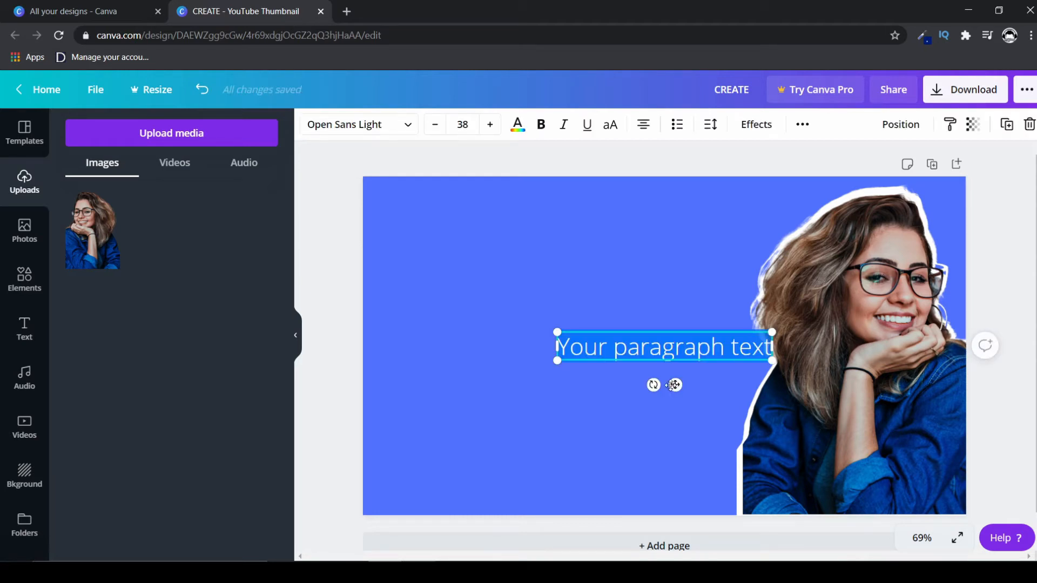
left_click_drag(673, 385, 559, 323)
key("BackSpace")
type("Create")
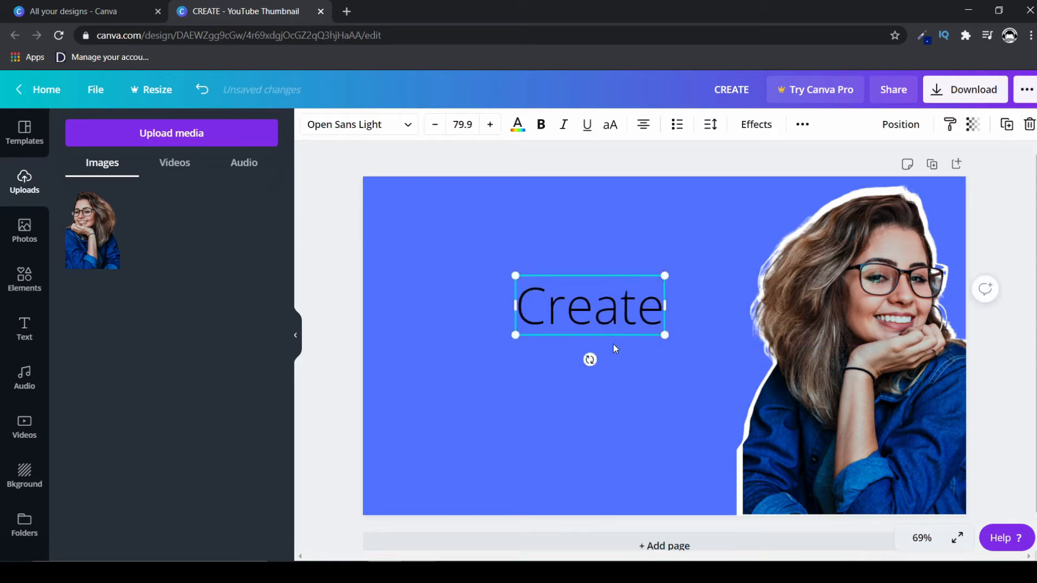
left_click_drag(664, 335, 694, 347)
left_click_drag(610, 312, 569, 275)
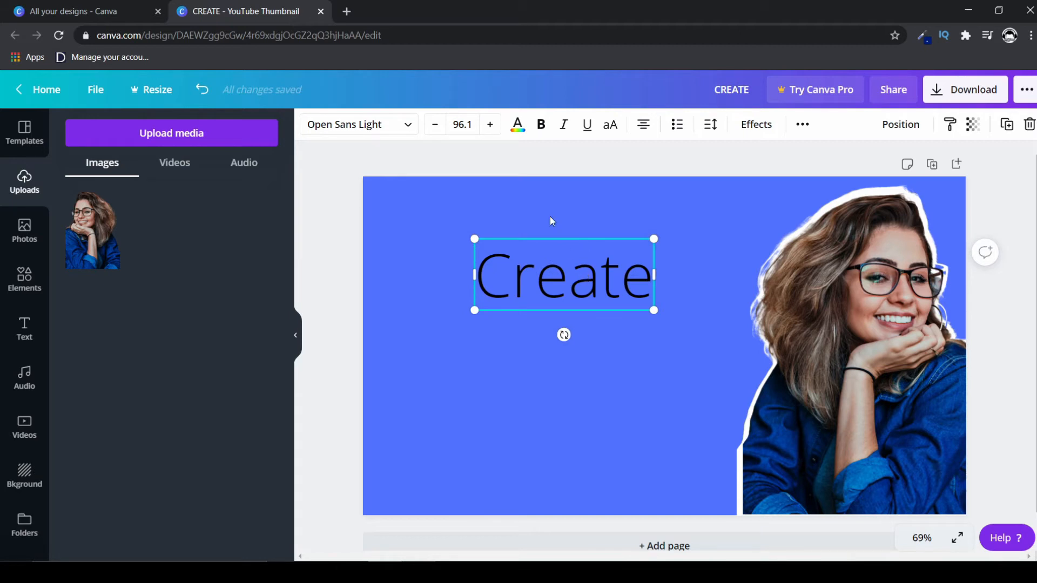
Set the "Create" text's font to Horizon and reduce its size to about 88.5.
left_click(411, 127)
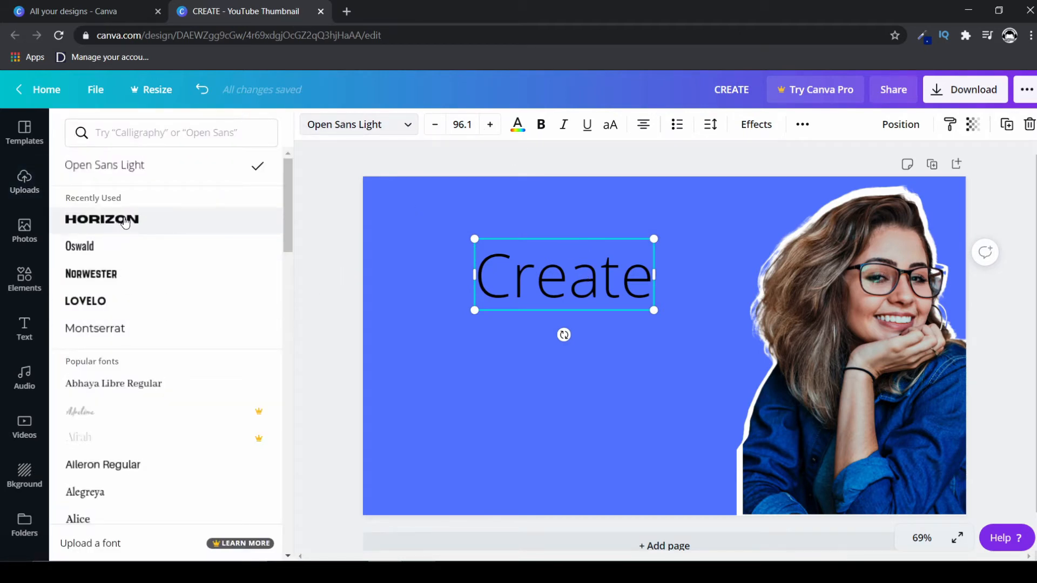
left_click(125, 221)
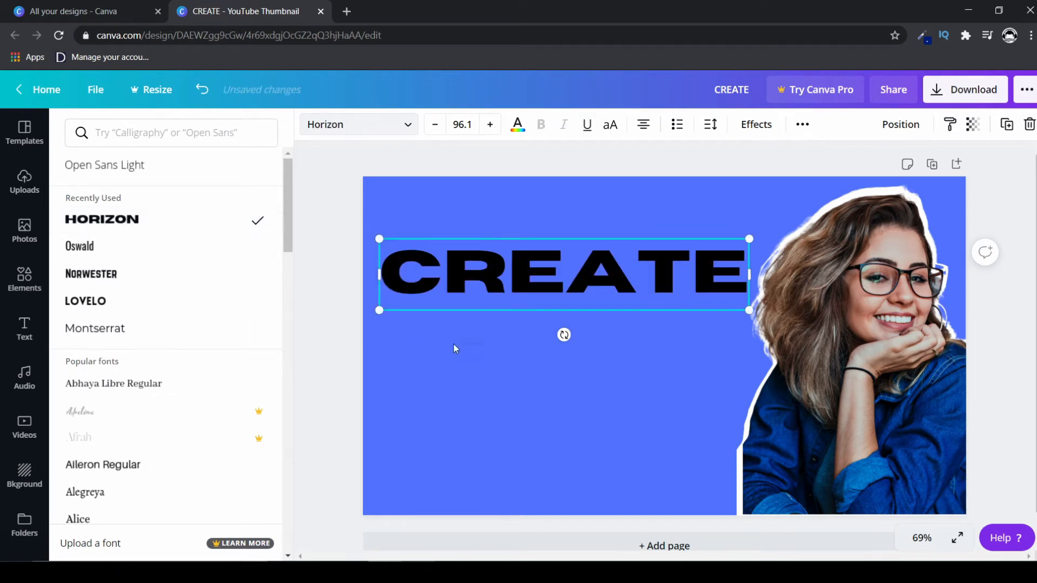
left_click_drag(749, 310, 719, 305)
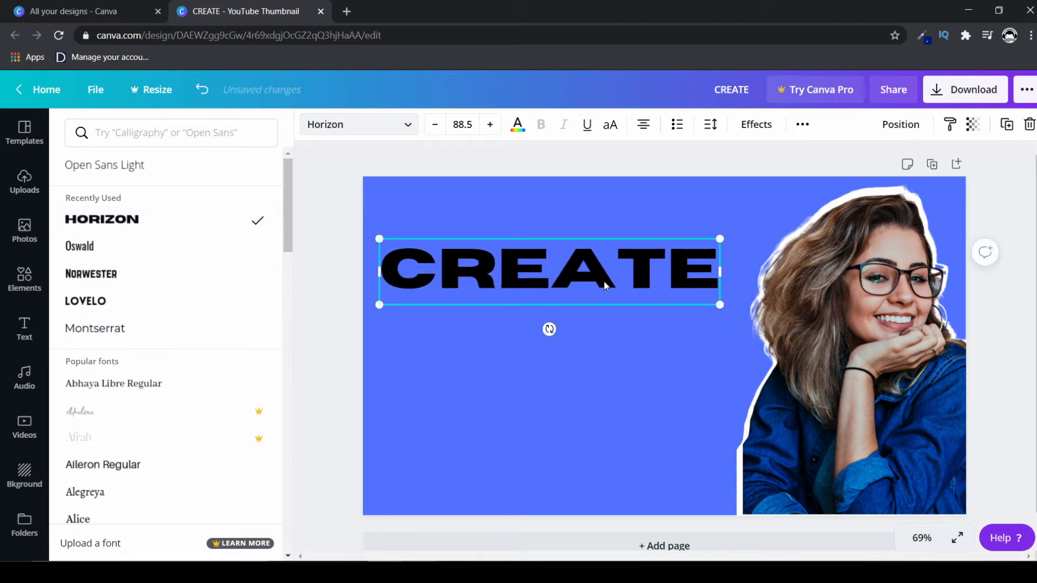
Duplicate the CREATE text twice, stacking the copies below the original in aligned rows.
left_click(1007, 124)
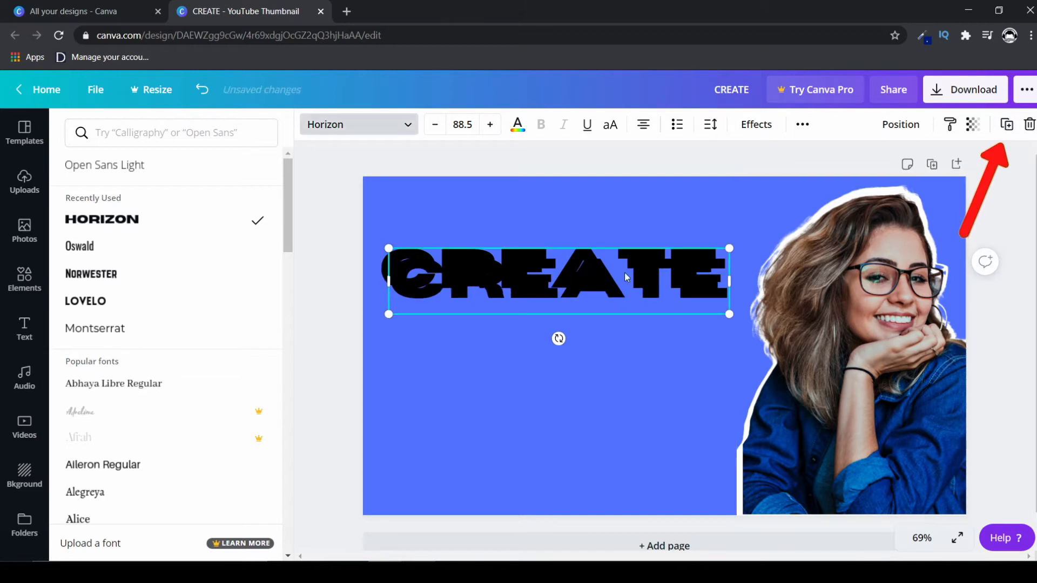
left_click_drag(592, 290, 600, 378)
left_click(1006, 125)
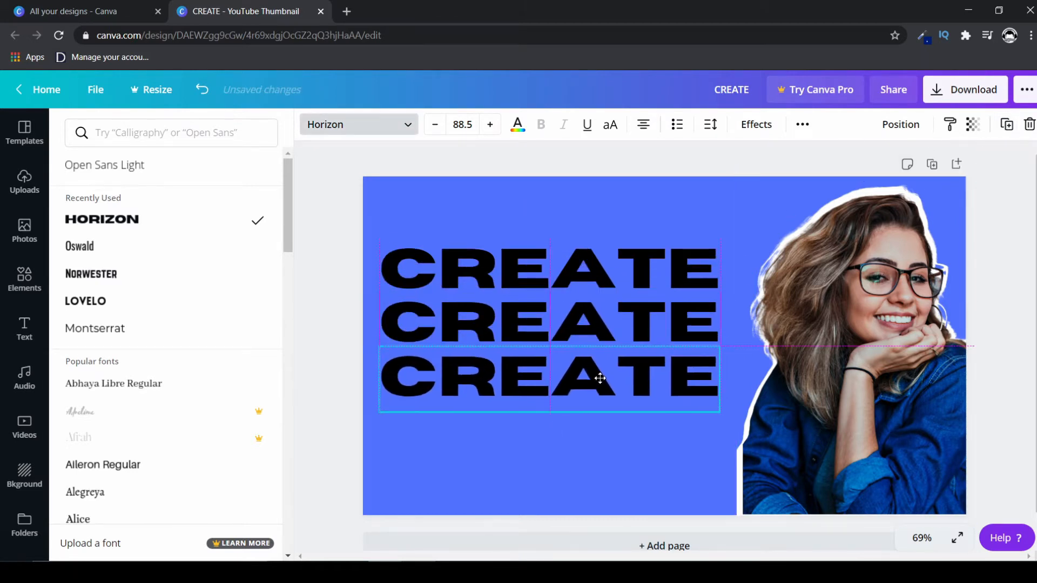
Change the middle text line to "WHITE" and the bottom line to "OUTLINES", resizing the bottom text box.
double_click(588, 322)
type("WHITE")
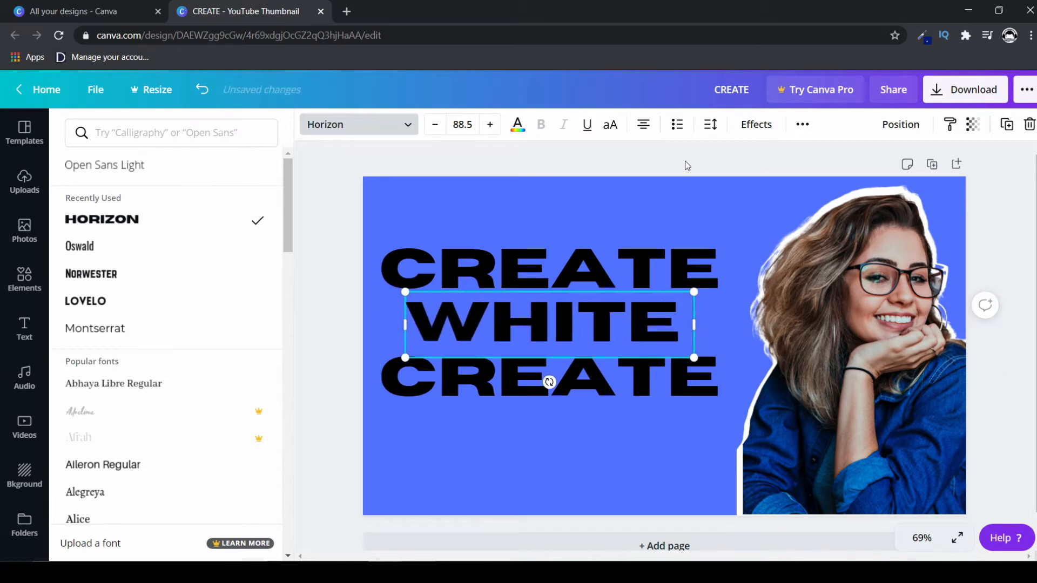
double_click(689, 378)
type("OUTLINES")
left_click_drag(737, 417, 782, 411)
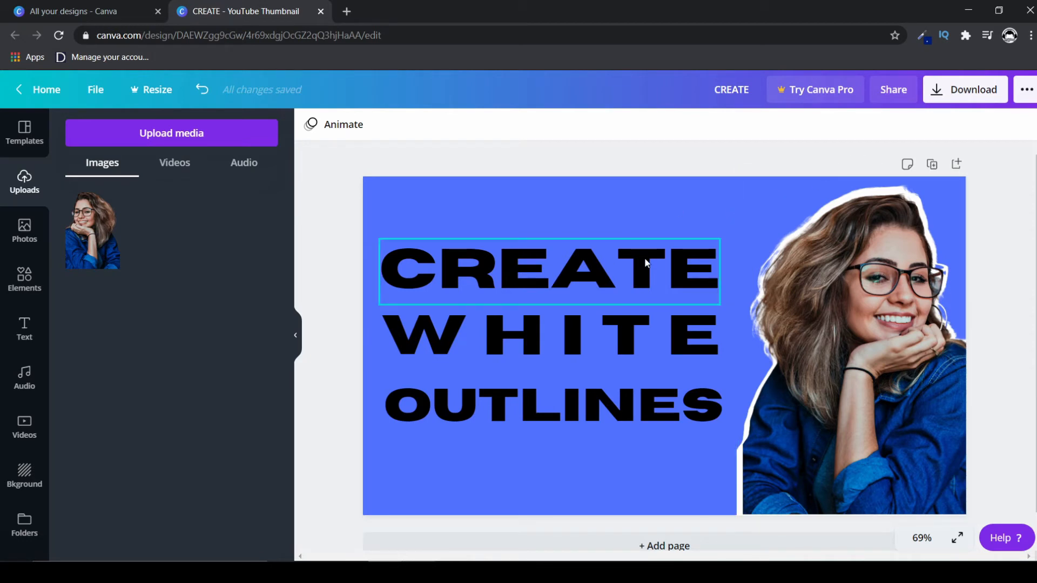
Duplicate the CREATE text line and colour the copy white.
left_click(696, 269)
left_click(1006, 124)
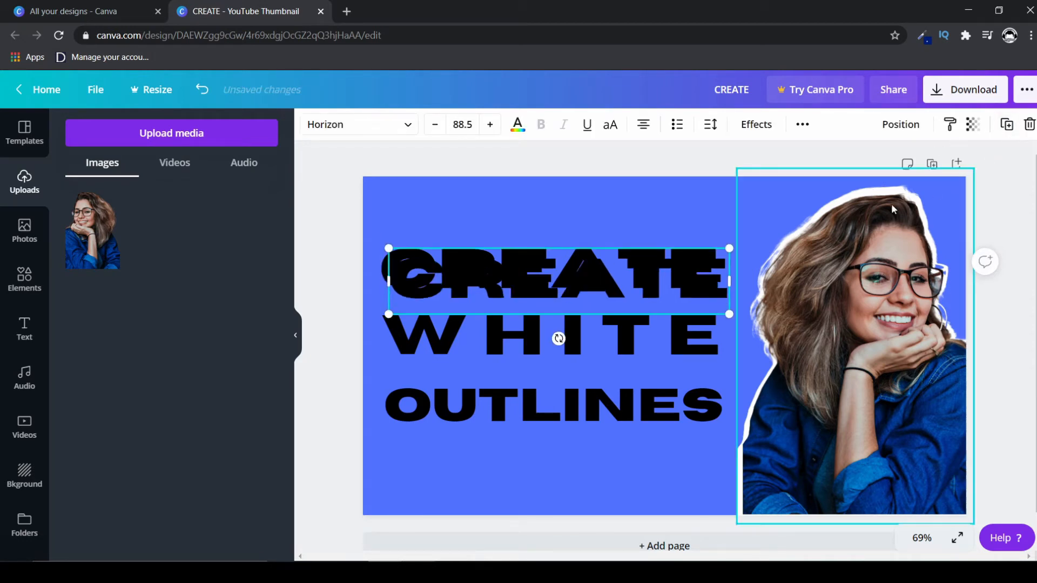
left_click(517, 125)
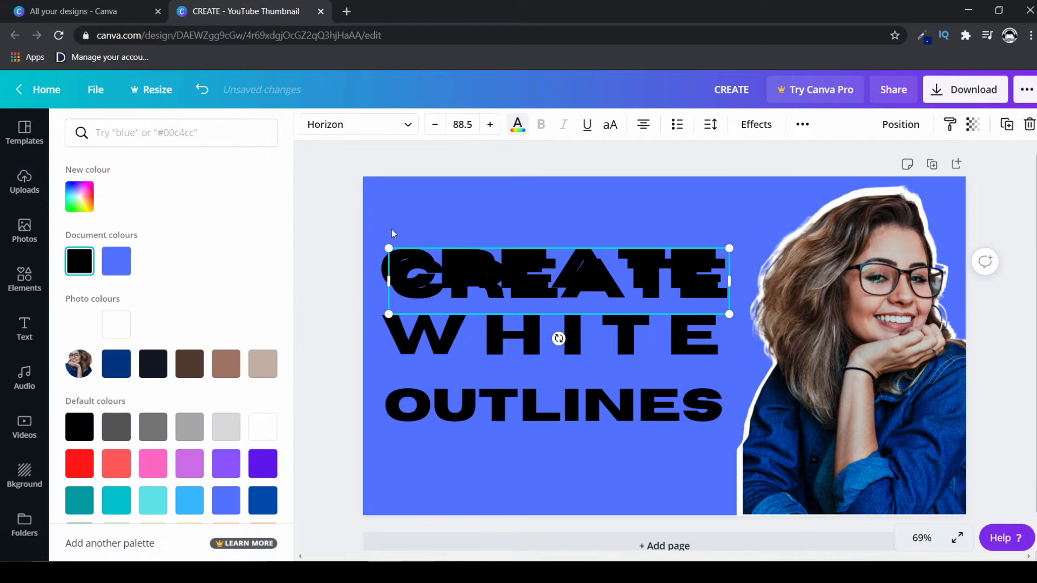
left_click(117, 323)
Position the white CREATE copy slightly up and left of the black original so the black forms an offset shadow.
left_click_drag(517, 291, 504, 275)
key("Left")
key("Left")
key("Left")
key("Down")
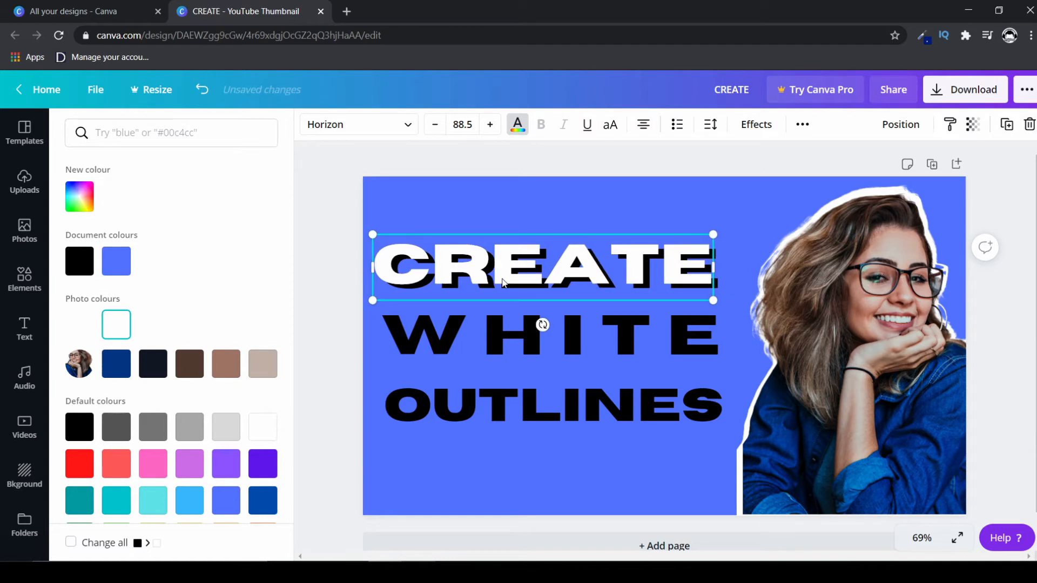
key("Right")
key("Right")
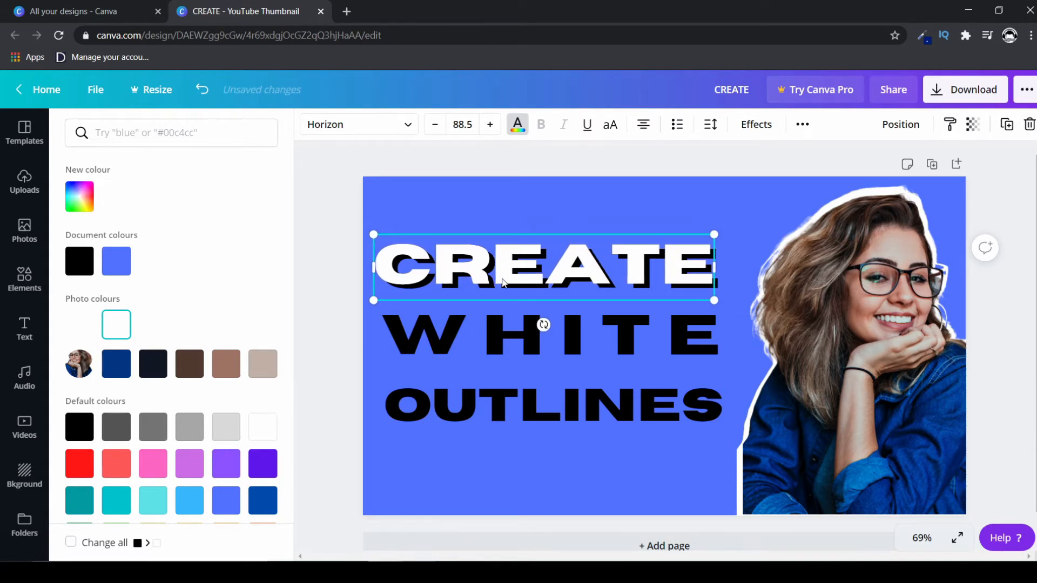
key("Left")
key("Left")
key("Left")
key("Right")
key("Right")
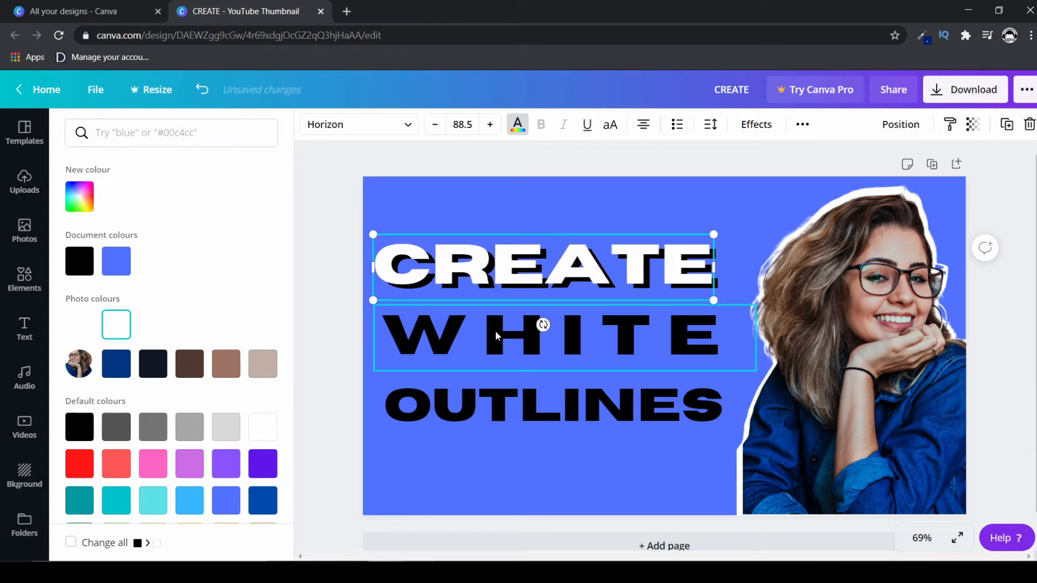
Duplicate the WHITE text line and make the copy white.
left_click(495, 331)
left_click(1006, 124)
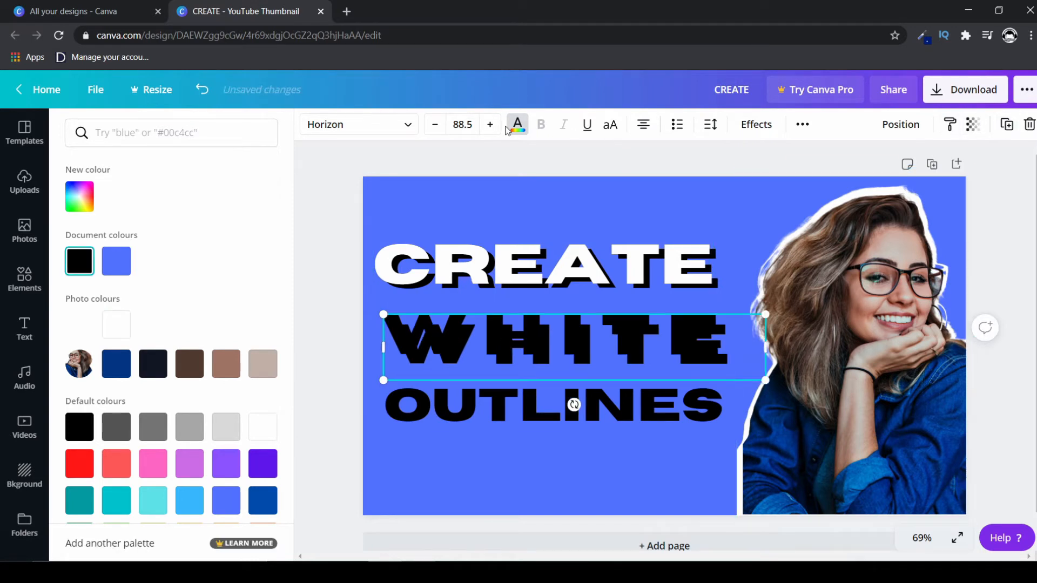
left_click(516, 128)
left_click(516, 127)
left_click(116, 325)
Offset the white copy of WHITE slightly up and left over its black original, matching the CREATE line's shadow.
left_click_drag(503, 336, 484, 327)
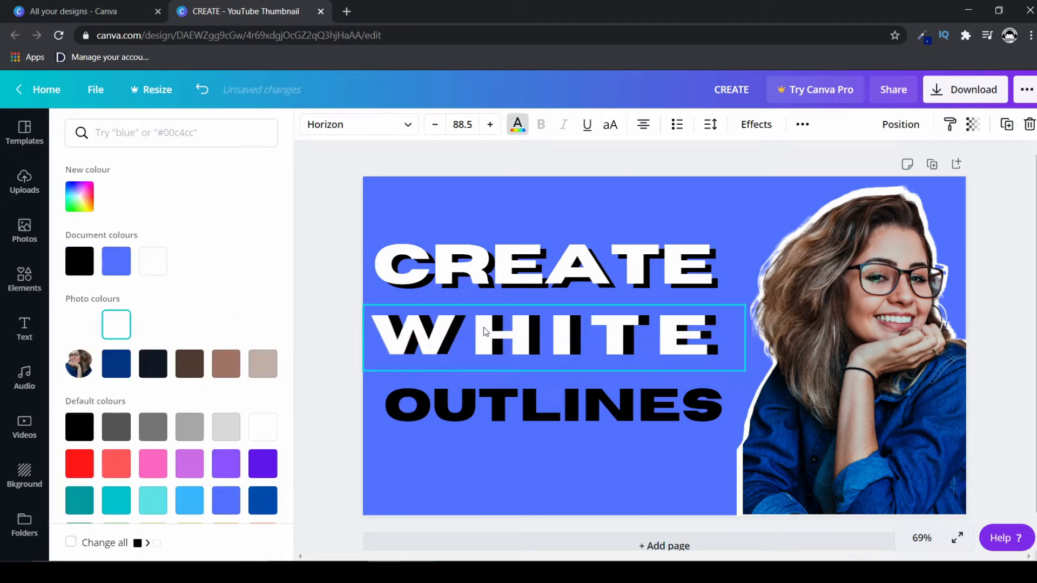
key("Right")
key("Right")
key("Right")
key("Right")
key("Right")
key("Right")
key("Right")
key("Right")
key("Right")
key("Right")
key("Up")
key("Up")
key("Up")
key("Up")
Duplicate the OUTLINES text, colour the copy white and offset it slightly up and left over the black original.
left_click(509, 404)
left_click(1007, 124)
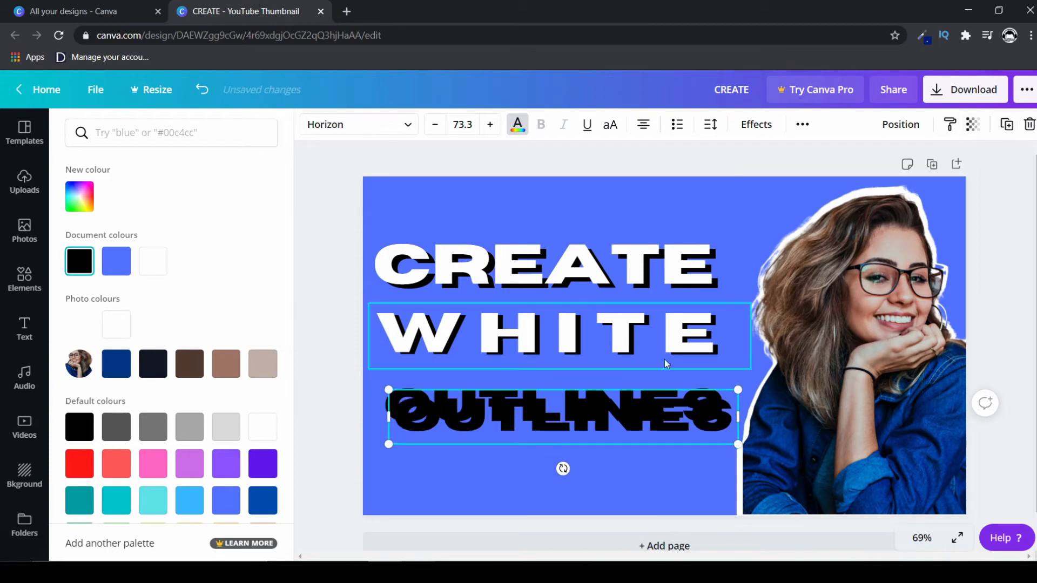
left_click(116, 325)
left_click_drag(509, 422, 500, 411)
key("Left")
key("Left")
key("Left")
key("Left")
key("Left")
key("Left")
key("Left")
key("Left")
key("Up")
key("Up")
key("Up")
key("Up")
key("Up")
key("Up")
key("Up")
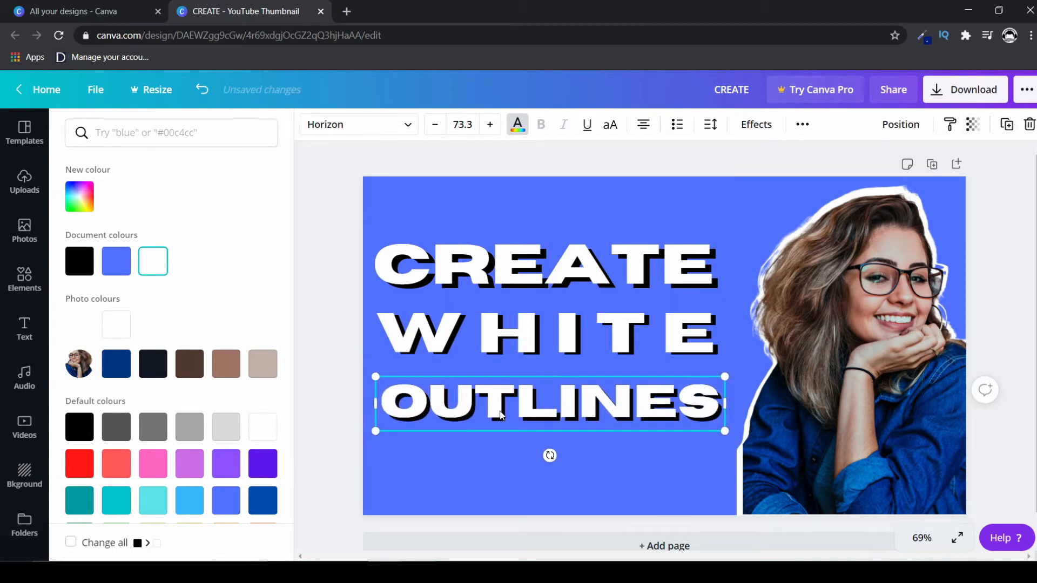
key("Up")
key("Left")
Change the page background to the dark blue from the photo colours.
left_click(640, 202)
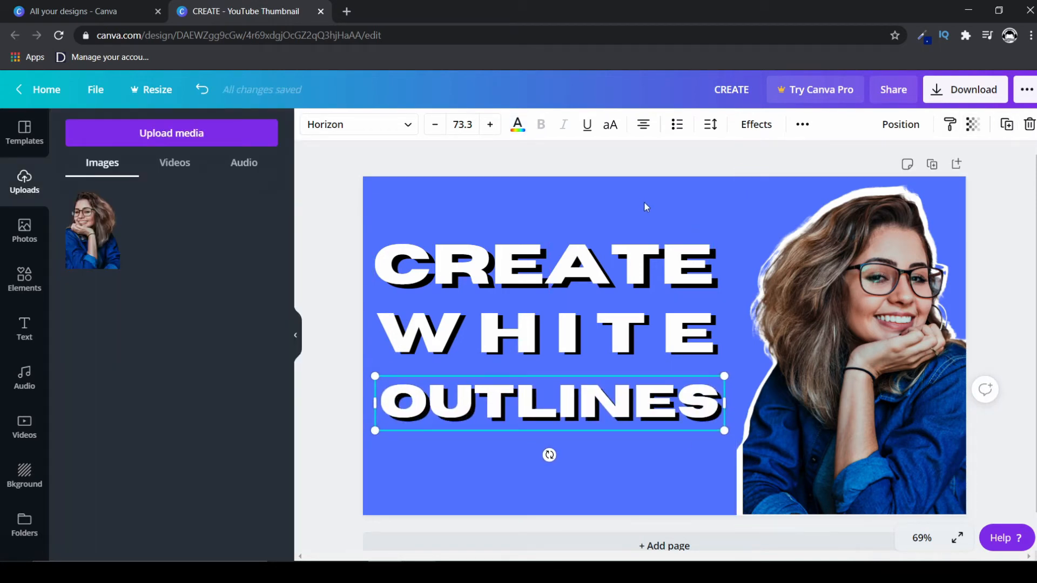
left_click(515, 201)
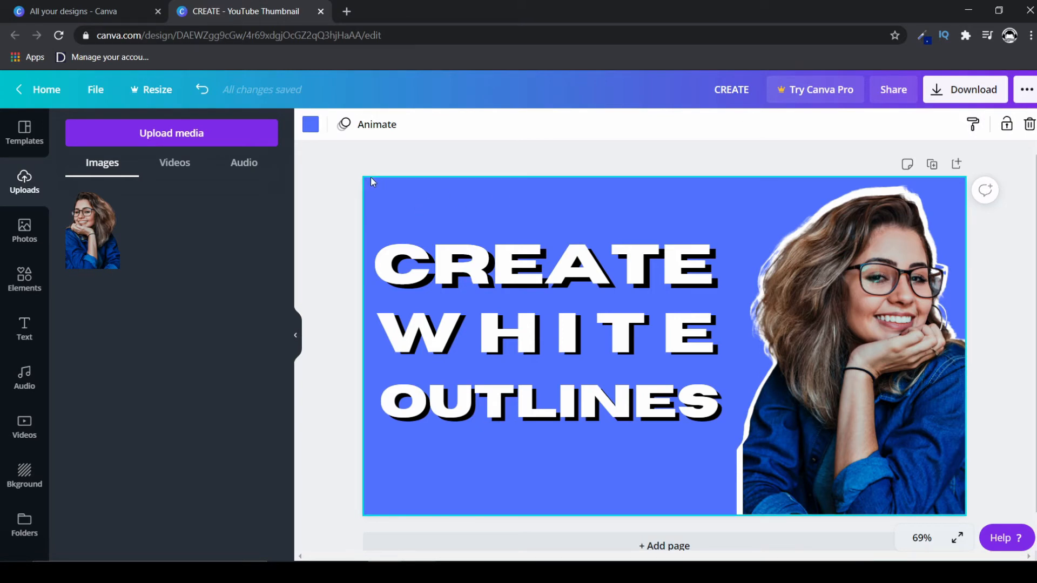
left_click(312, 129)
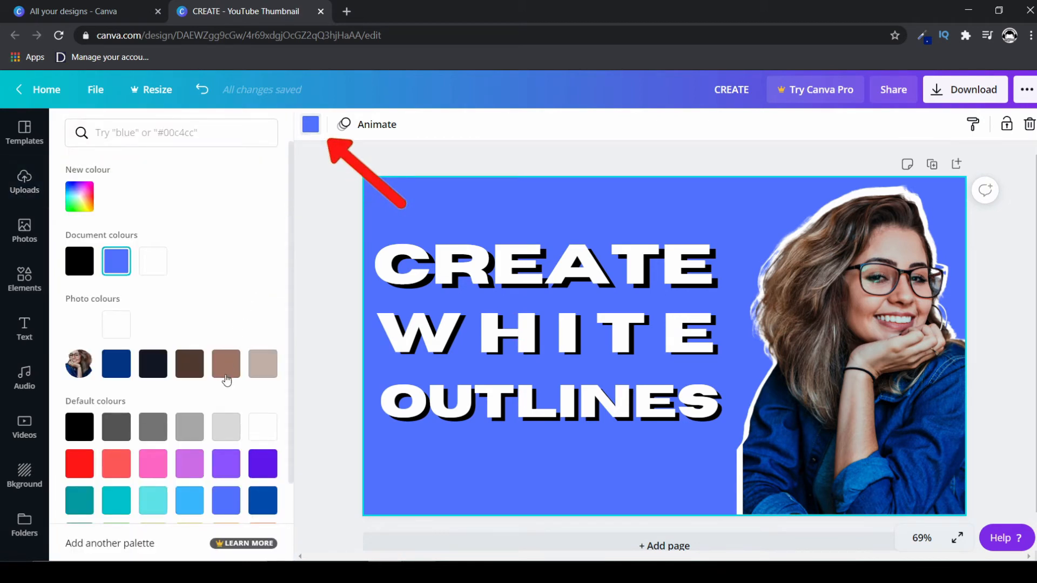
left_click(116, 363)
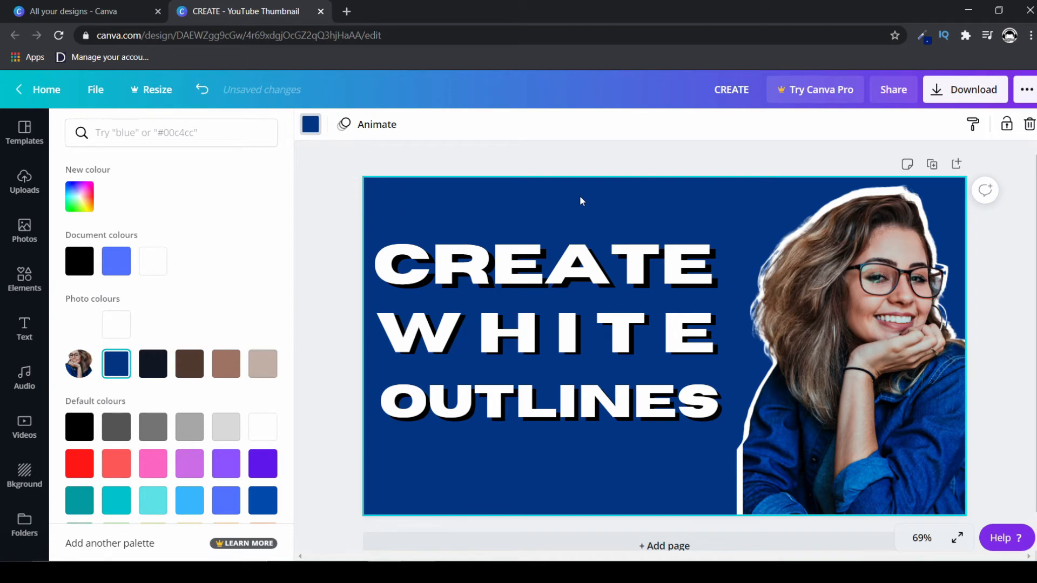
Search the elements for "Arrow" and add the free thick white curved arrow to the page.
left_click(24, 279)
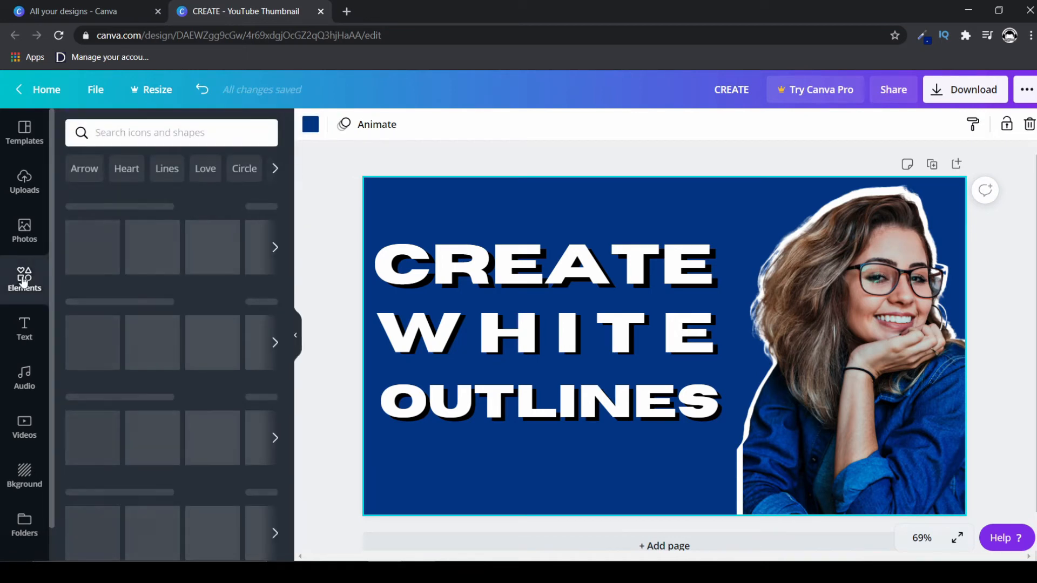
left_click(87, 168)
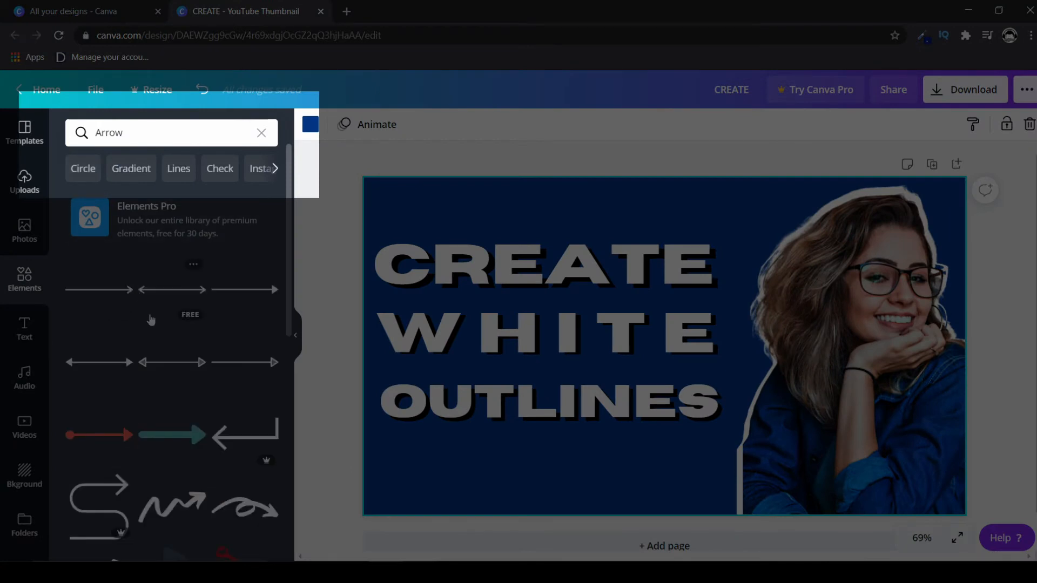
scroll(152, 320, "down", 10)
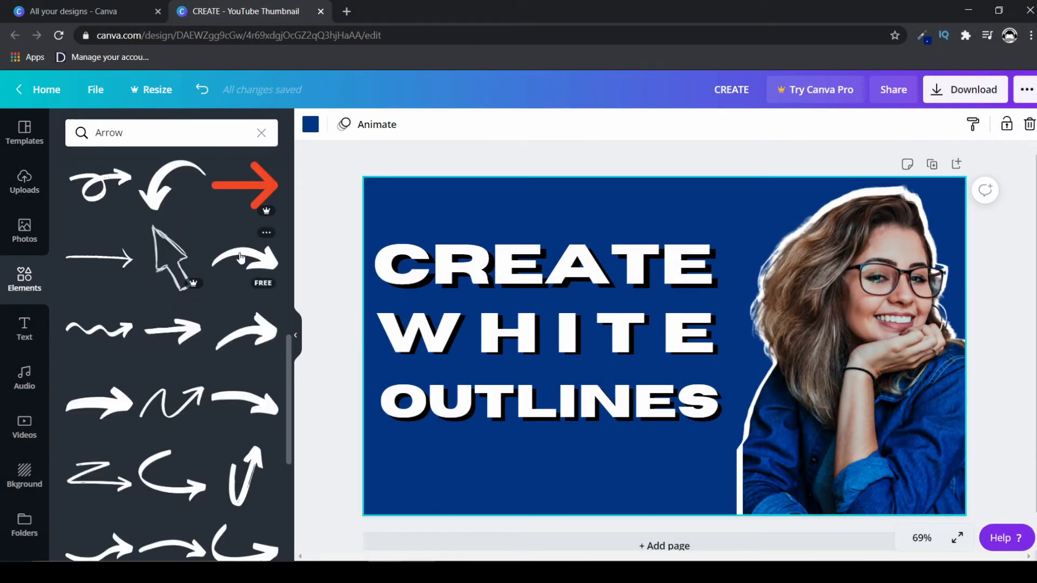
left_click(252, 256)
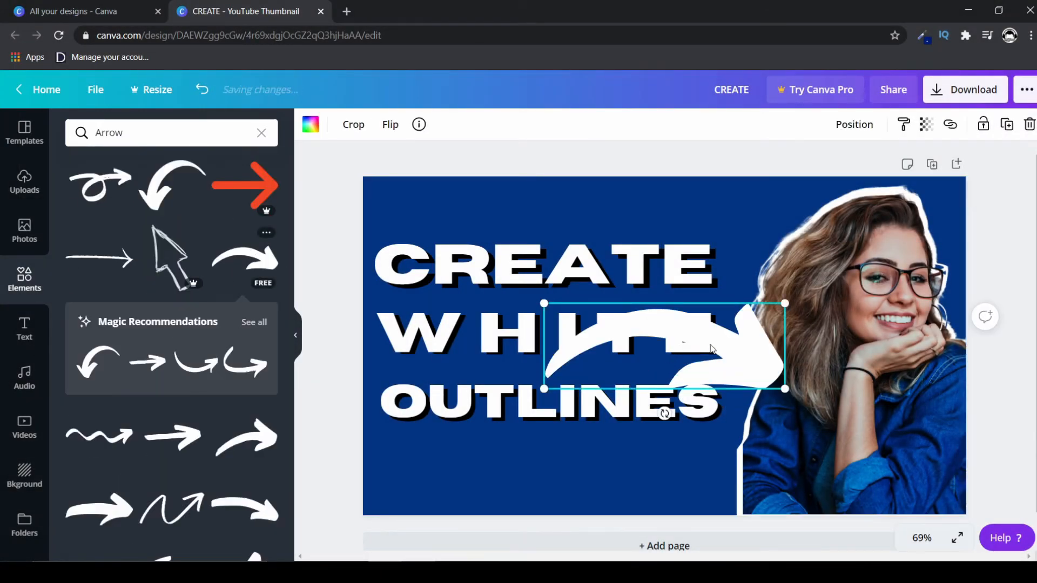
Shrink the curved arrow, place it above the end of CREATE and tilt it upward toward the woman's head.
left_click_drag(747, 351, 753, 208)
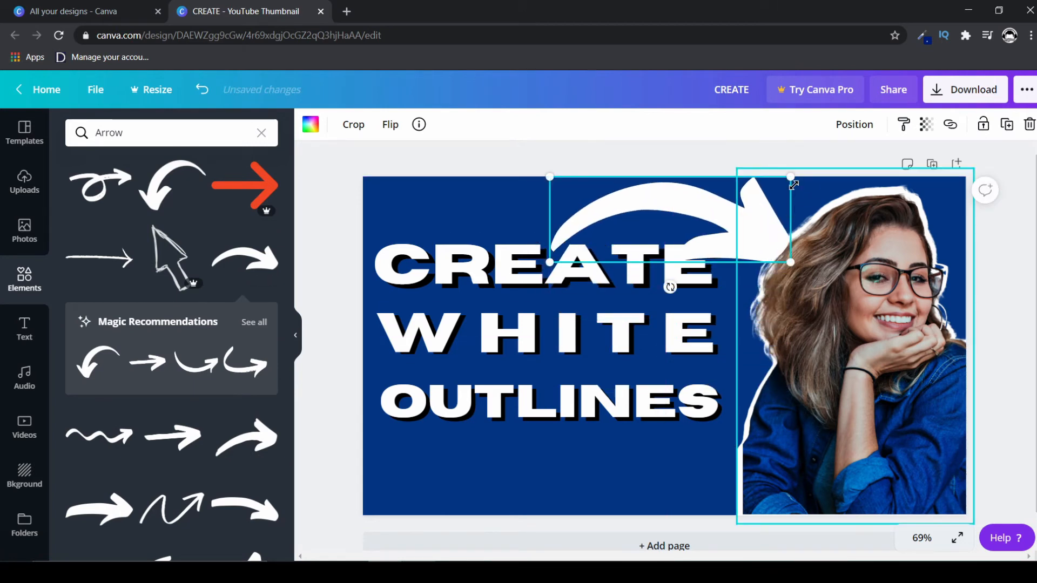
left_click_drag(791, 179, 714, 191)
left_click_drag(697, 225, 734, 180)
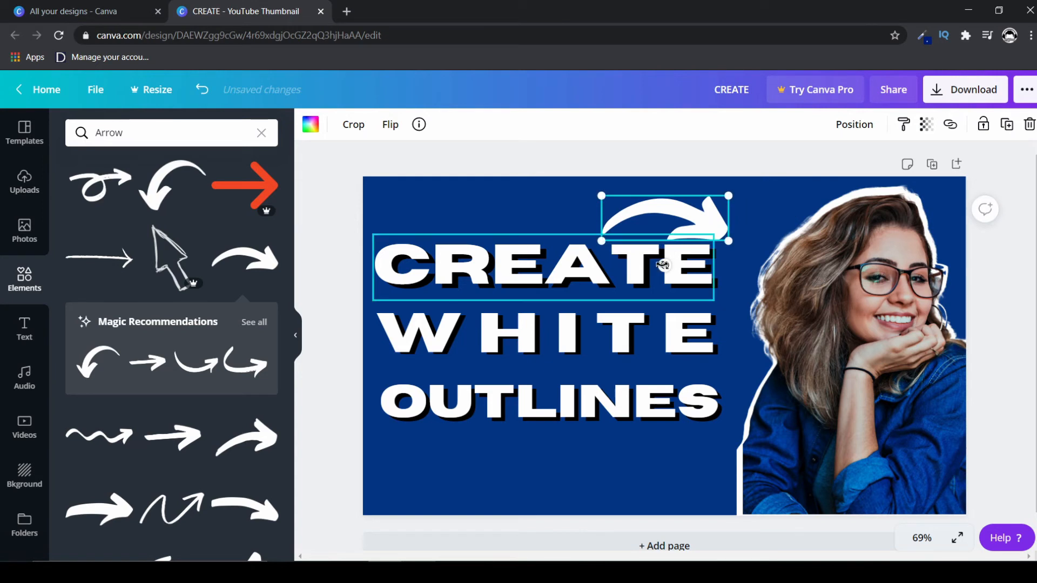
left_click_drag(683, 266, 678, 266)
left_click_drag(687, 218, 727, 215)
left_click_drag(647, 259, 698, 246)
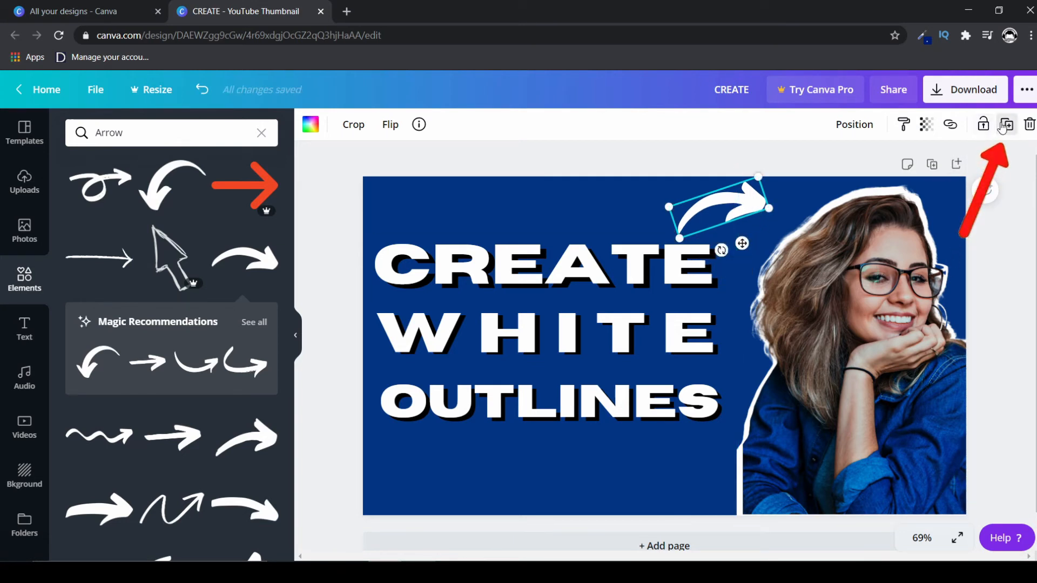
Duplicate the arrow below OUTLINES, flip the copy vertically and rotate it to point down toward the woman.
key("ctrl+d")
left_click_drag(732, 225, 644, 463)
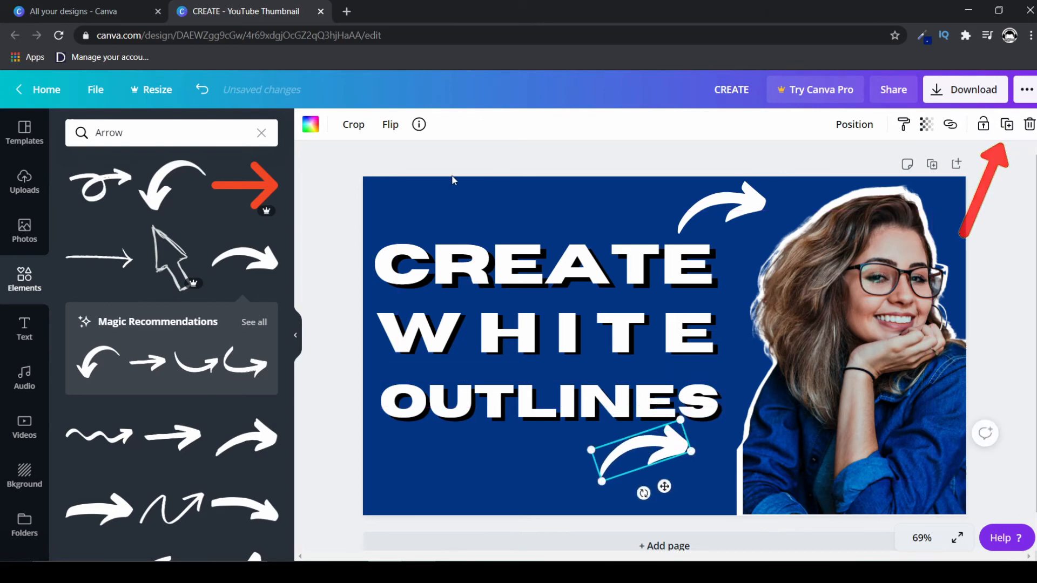
left_click(390, 124)
left_click(408, 189)
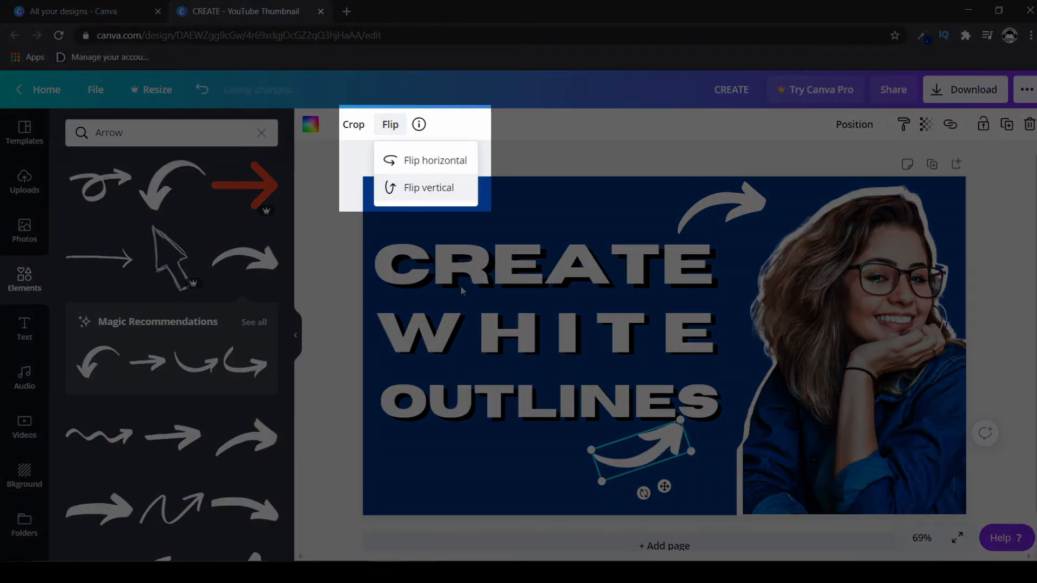
left_click_drag(643, 493, 686, 478)
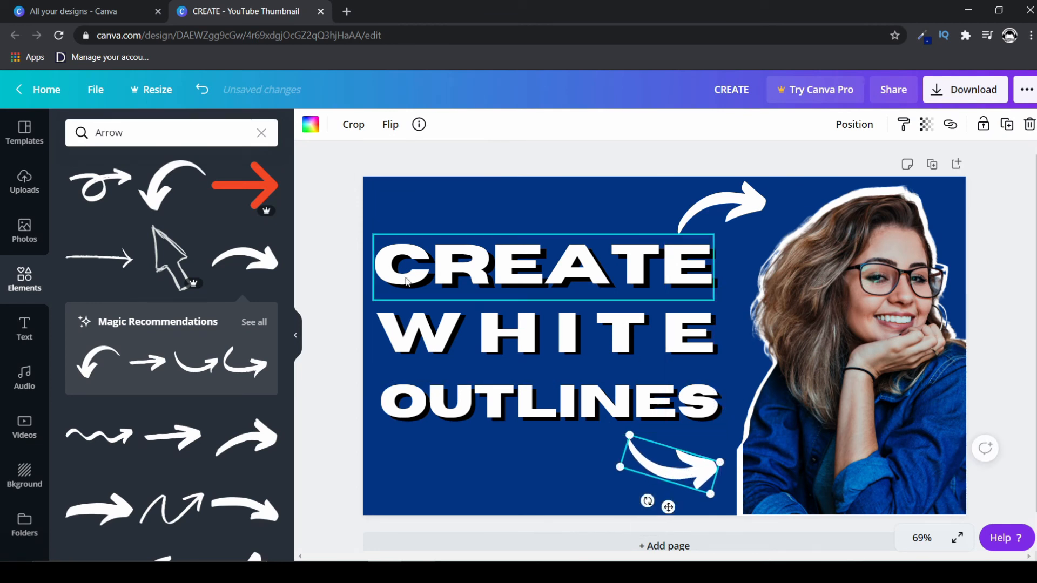
Search the elements for "canva", add the teal "Made in Canva" banner and place it in the page's lower left corner.
left_click(94, 130)
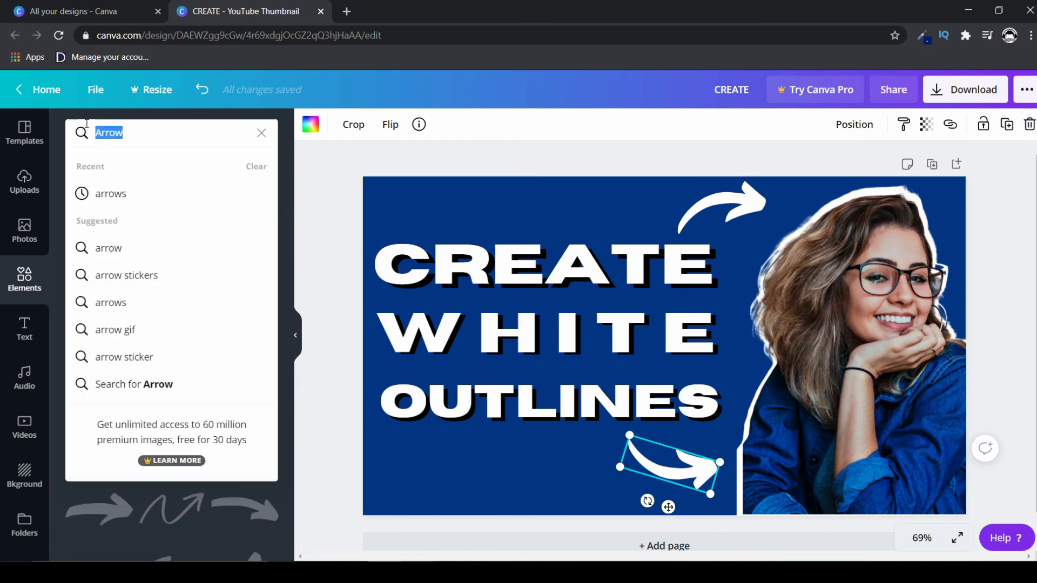
type("canva")
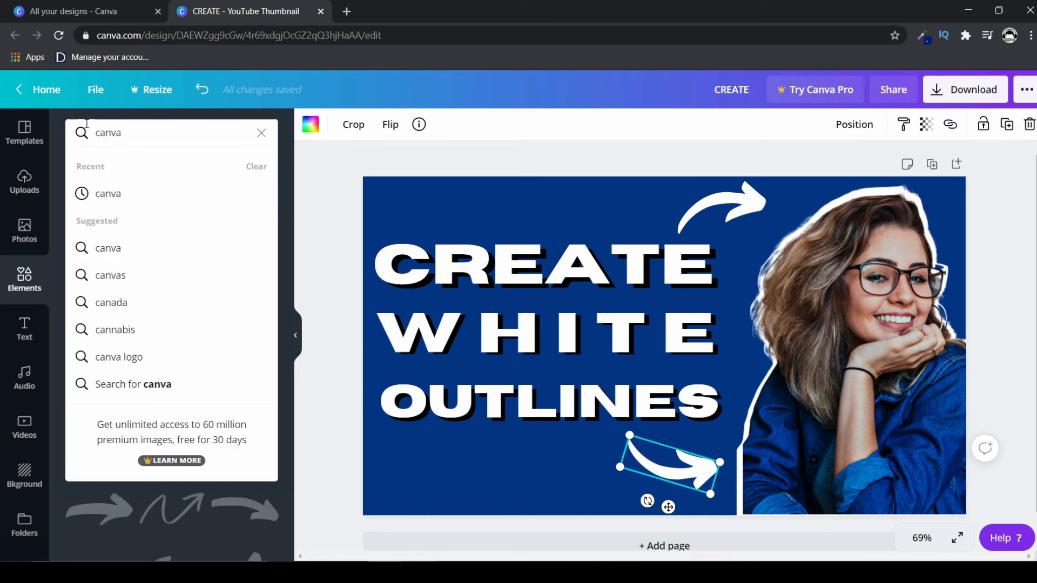
key("Return")
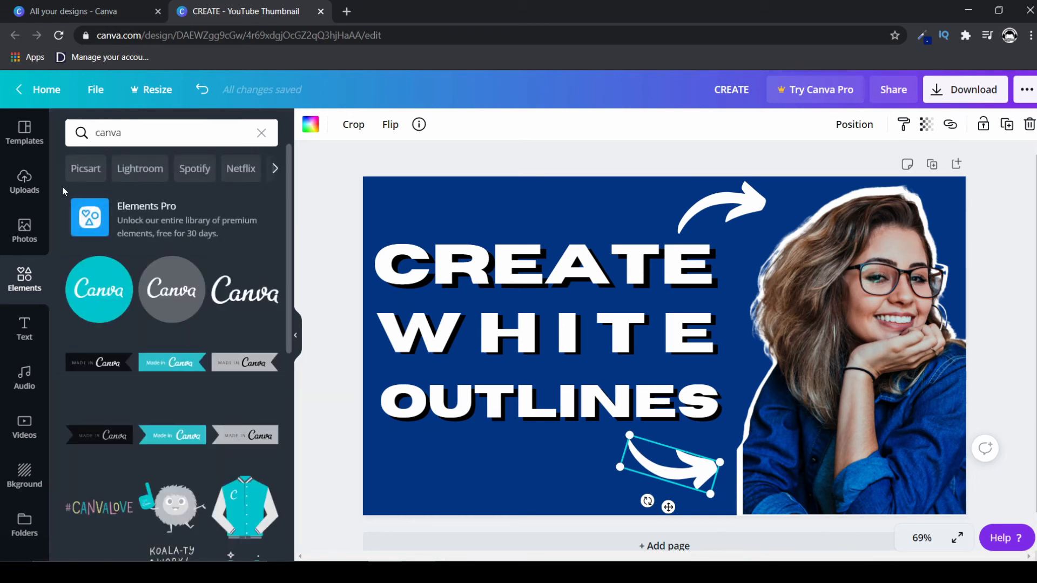
left_click(181, 369)
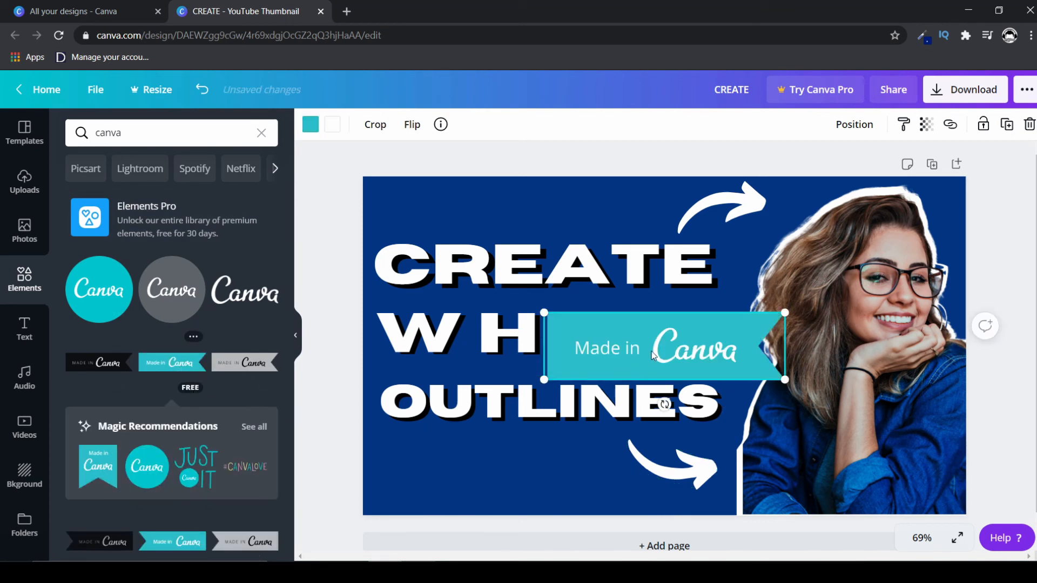
left_click_drag(651, 351, 490, 471)
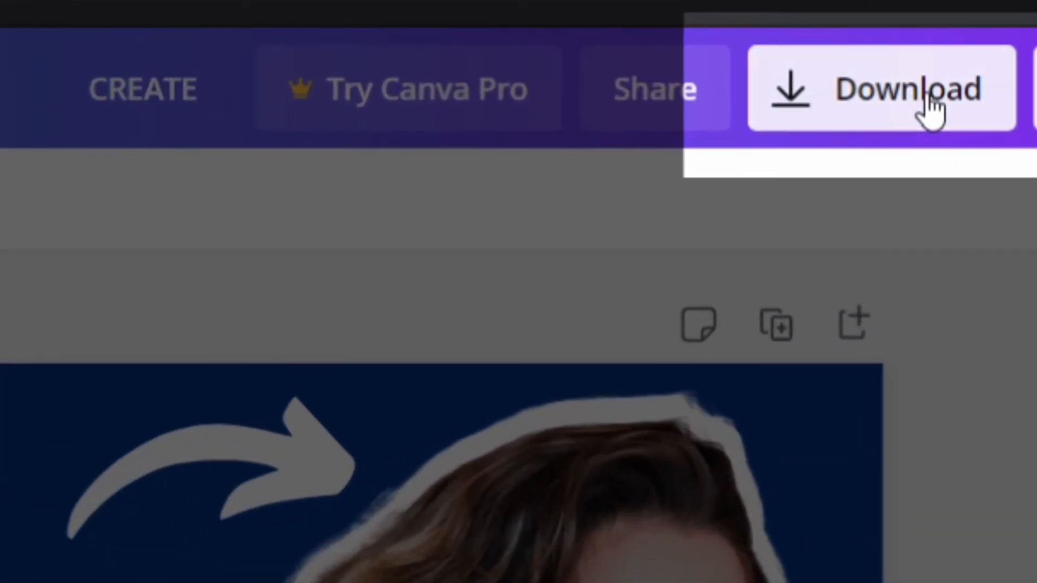
Download the thumbnail as a PNG and open the downloaded CREATE.png.
left_click(981, 95)
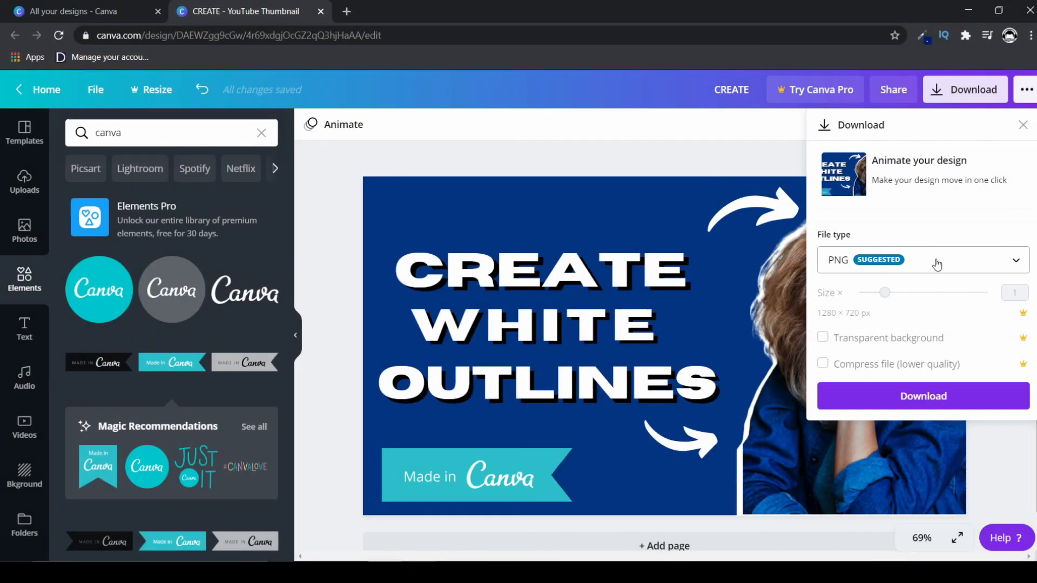
left_click(931, 397)
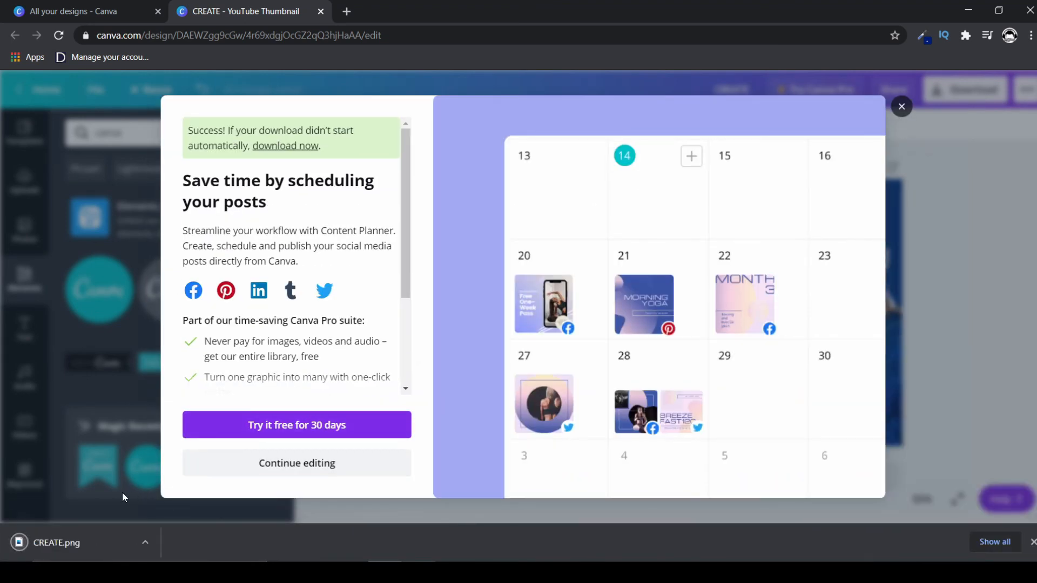
left_click(102, 542)
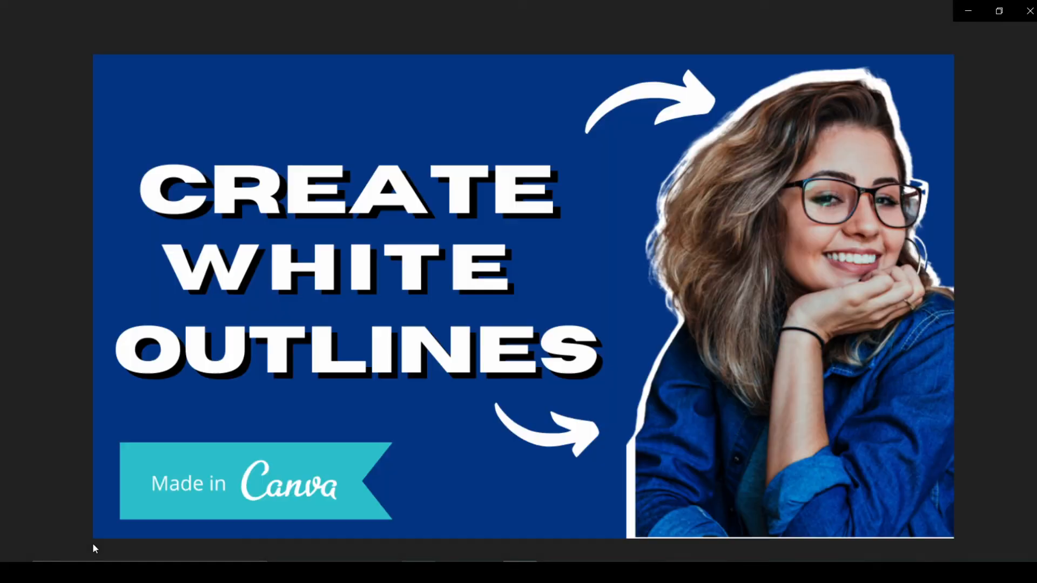